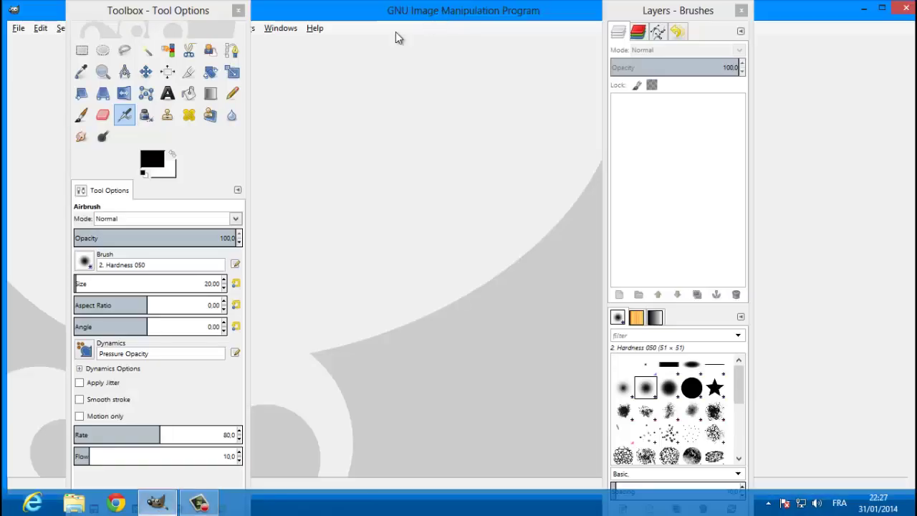
# Move the Tool Options panel under the menus and the Layers–Brushes dock to the lower right.
pyautogui.moveTo(111, 19)
pyautogui.mouseDown()
pyautogui.moveTo(70, 62)
pyautogui.moveTo(86, 82)
pyautogui.mouseUp()
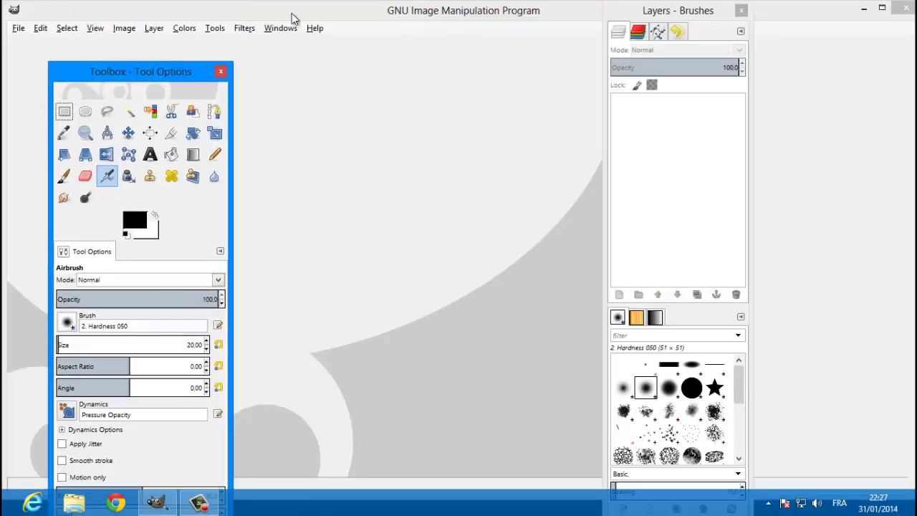
pyautogui.moveTo(657, 17); pyautogui.dragTo(748, 46)
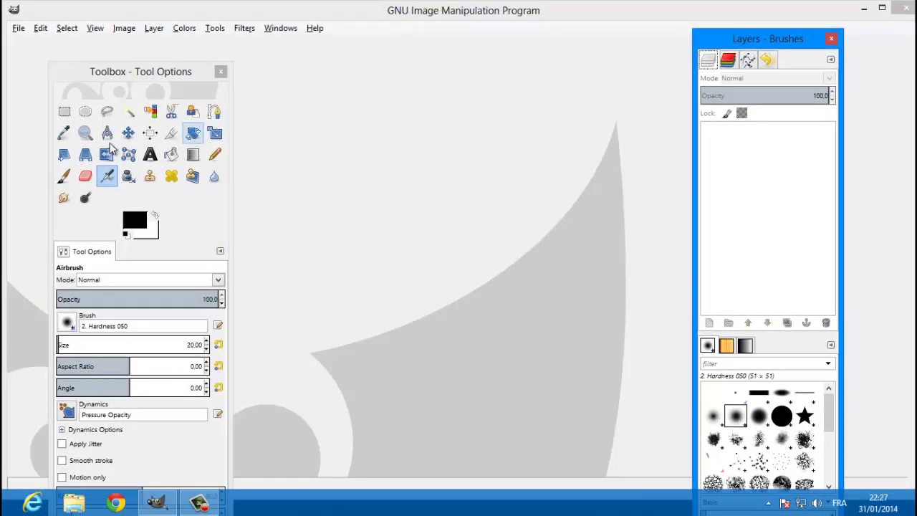
pyautogui.moveTo(136, 73); pyautogui.dragTo(116, 38)
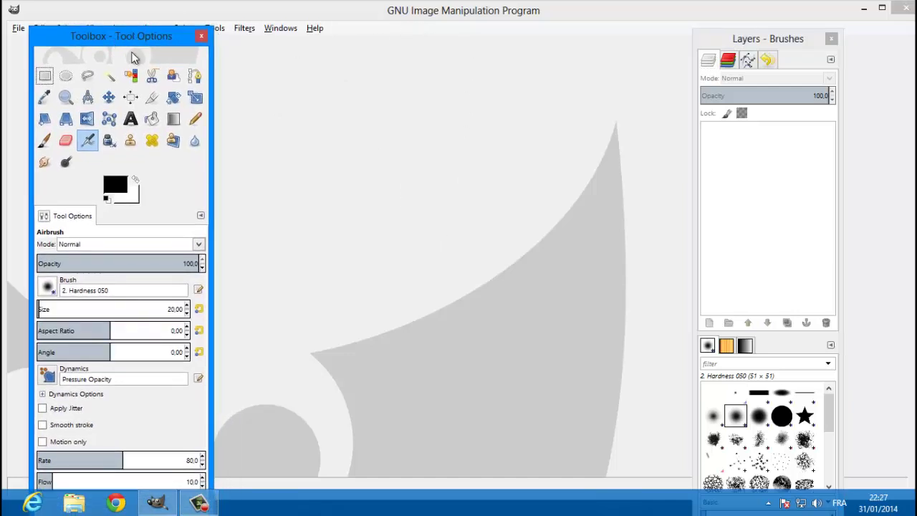
pyautogui.moveTo(132, 57); pyautogui.dragTo(129, 66)
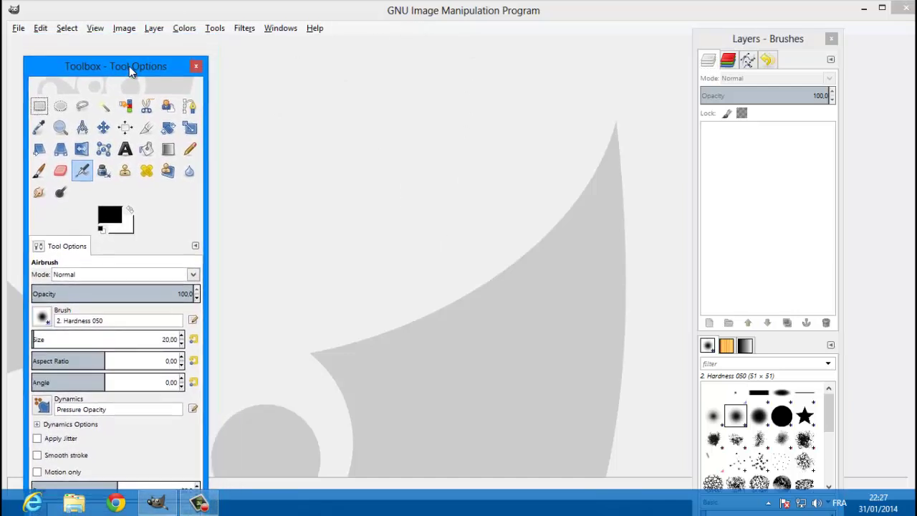
# Open chuno.e02.100107.hdtv.xvid-han.avi4_153.jpg from the folder on the Desktop.
pyautogui.click(14, 28)
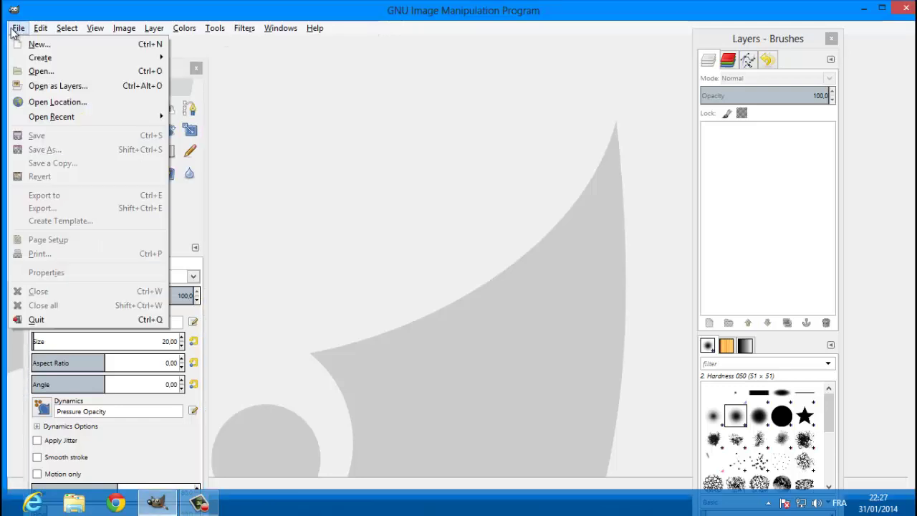
pyautogui.click(40, 75)
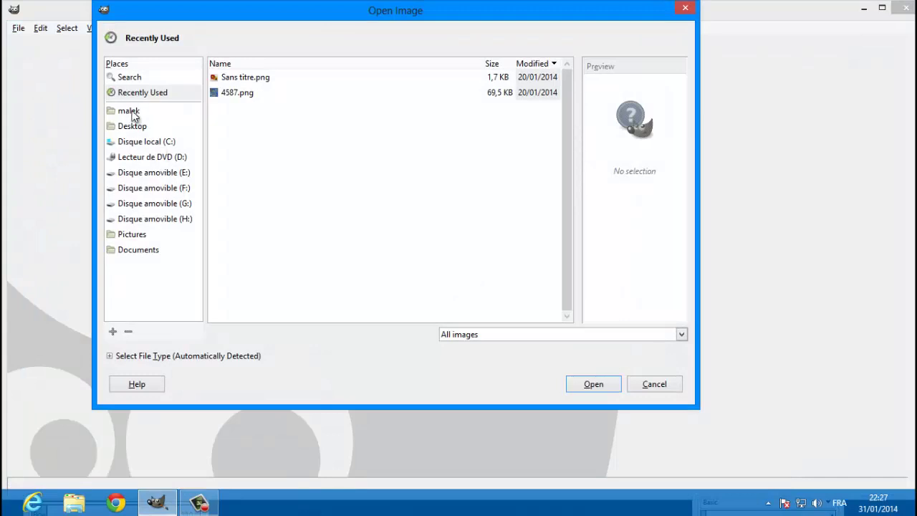
pyautogui.click(130, 111)
pyautogui.scroll(-1, 552, 246)
pyautogui.scroll(1, 430, 144)
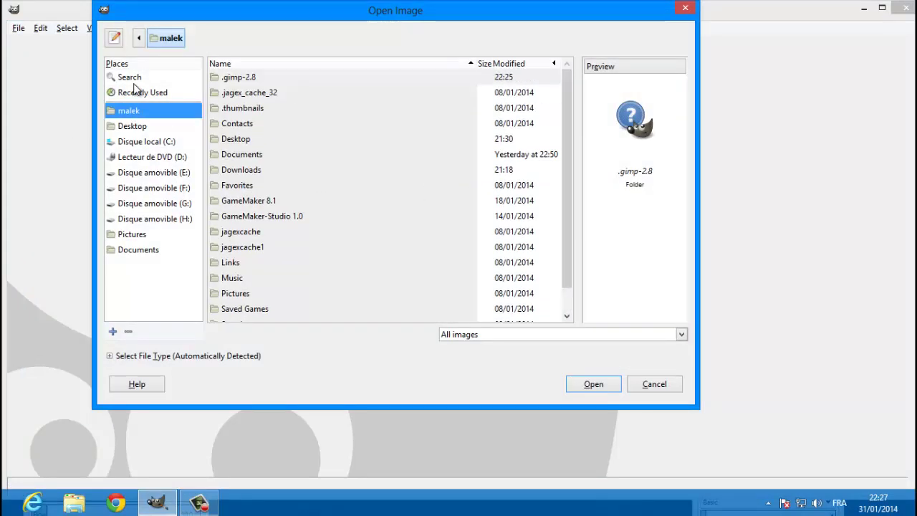
pyautogui.click(158, 125)
pyautogui.doubleClick(236, 78)
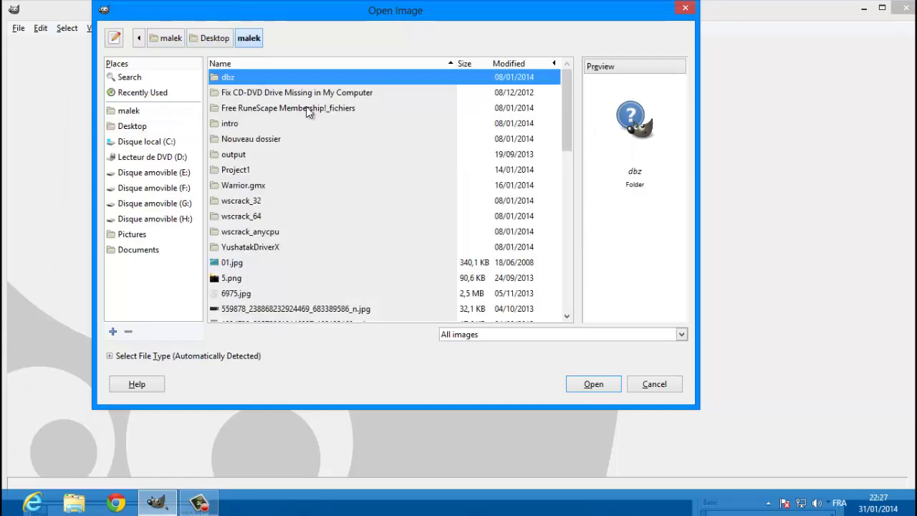
pyautogui.moveTo(572, 124); pyautogui.dragTo(563, 200)
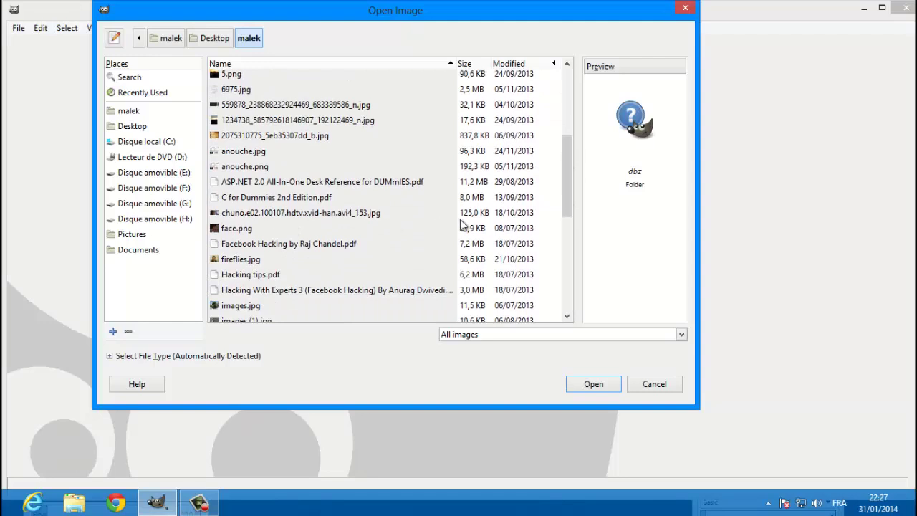
pyautogui.click(279, 214)
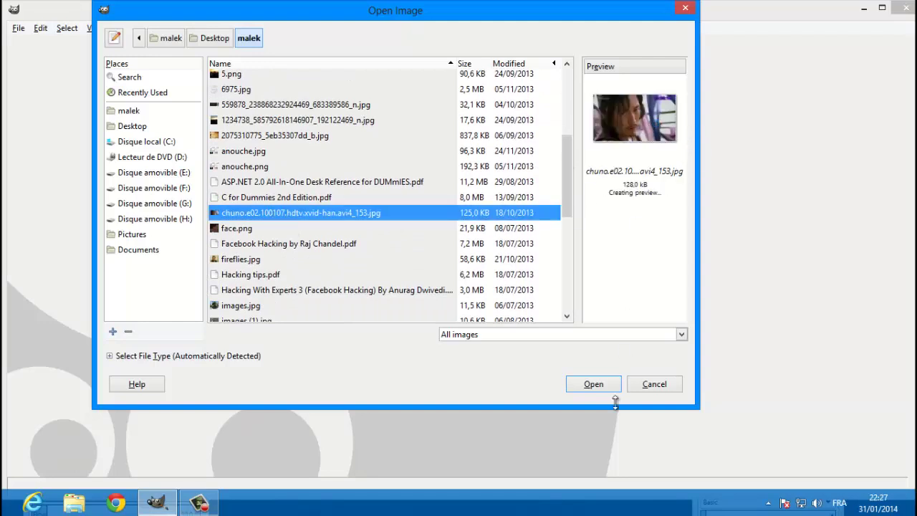
pyautogui.click(599, 386)
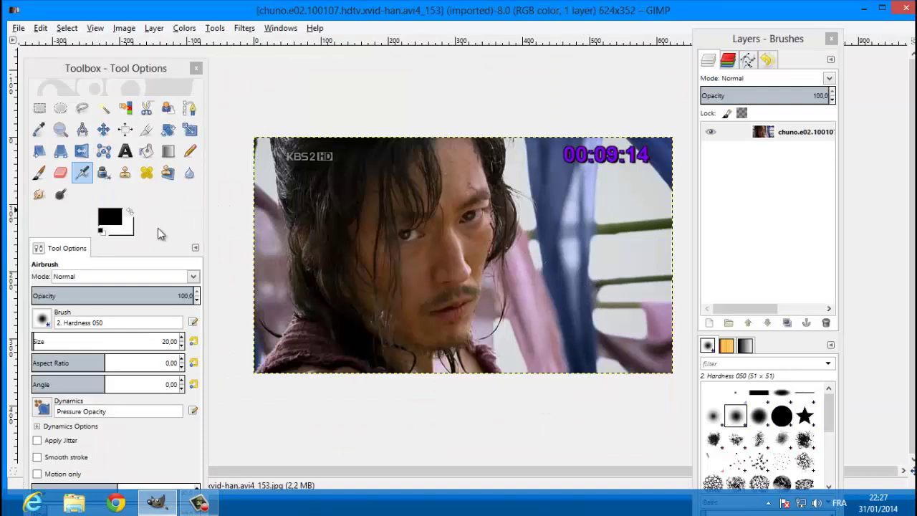
# Bring the Tool Options panel forward and nudge it and the Layers dock into place.
pyautogui.click(165, 341)
pyautogui.moveTo(733, 51); pyautogui.dragTo(737, 48)
pyautogui.click(81, 71)
pyautogui.moveTo(81, 72); pyautogui.dragTo(73, 64)
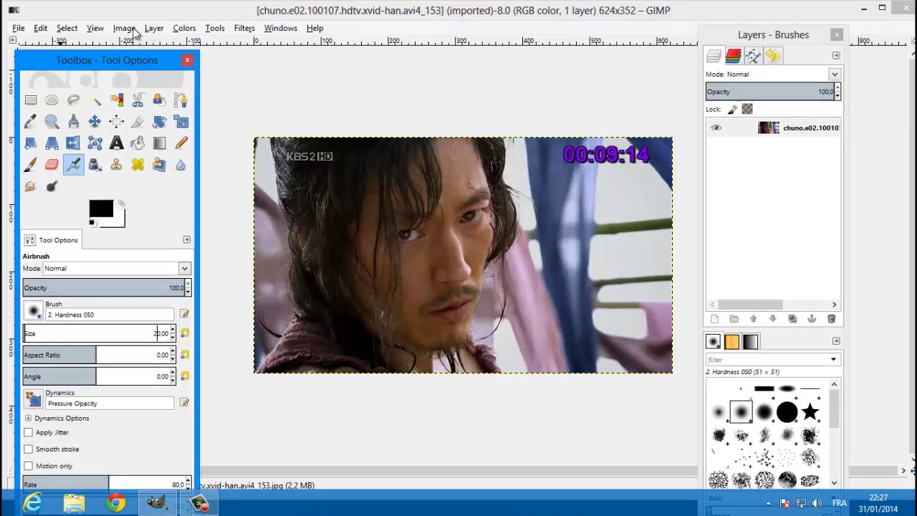
# Add a new Transparency-filled layer above the photo, keeping the name 'Layer'.
pyautogui.click(155, 29)
pyautogui.click(181, 45)
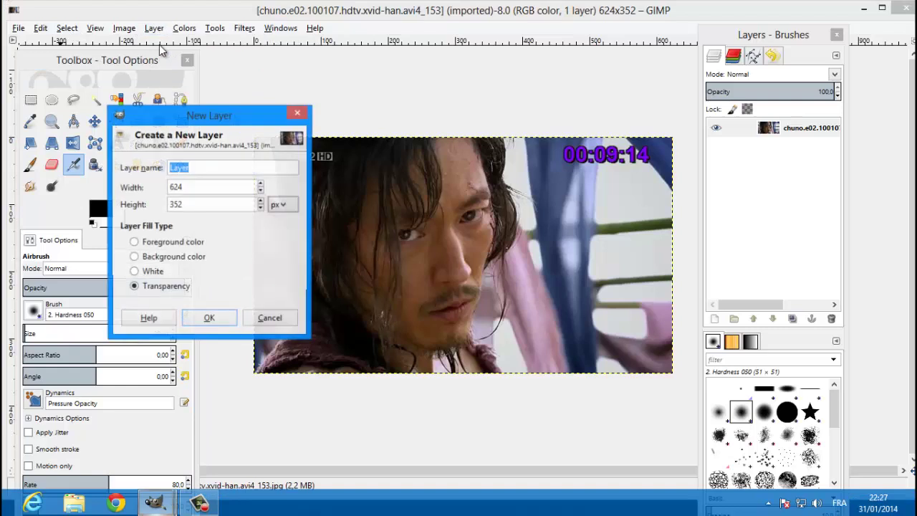
pyautogui.click(209, 319)
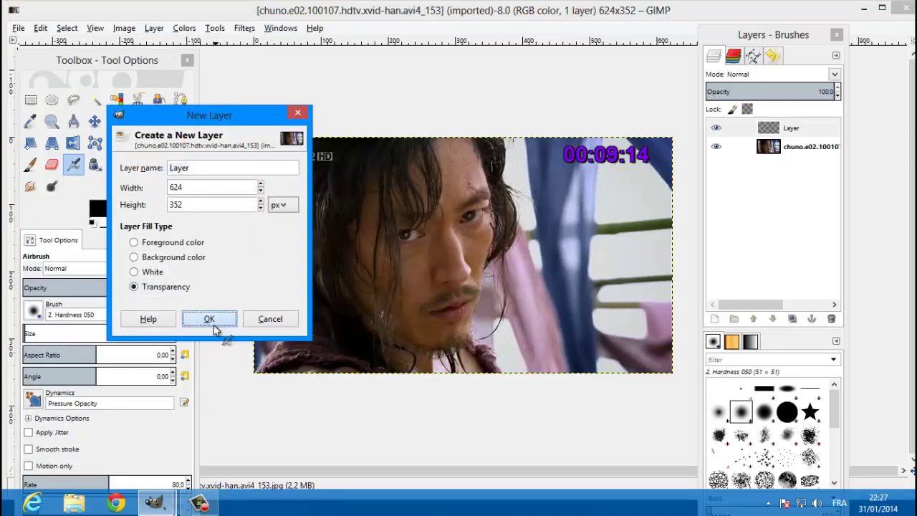
pyautogui.click(773, 132)
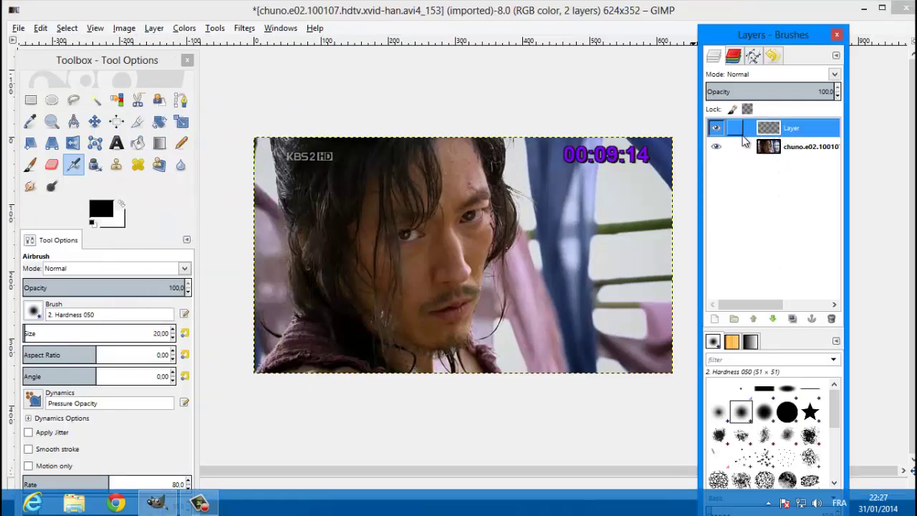
pyautogui.doubleClick(790, 130)
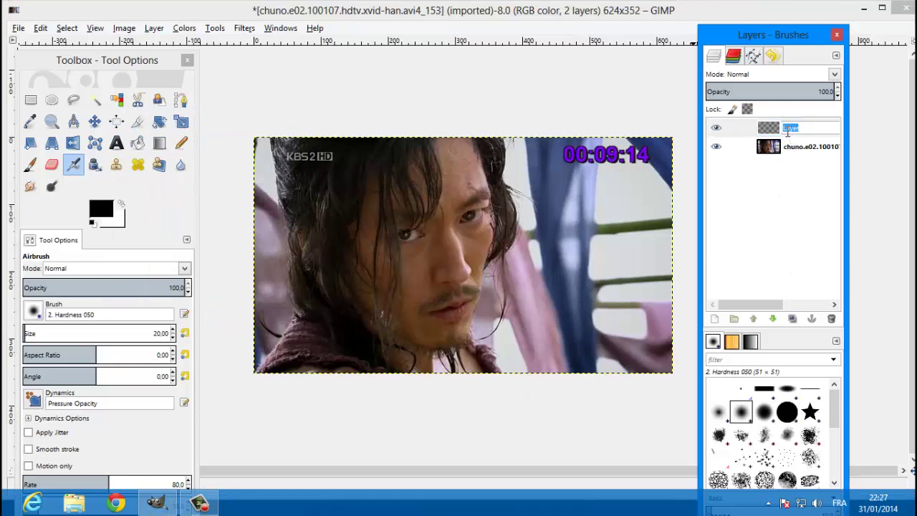
pyautogui.click(777, 165)
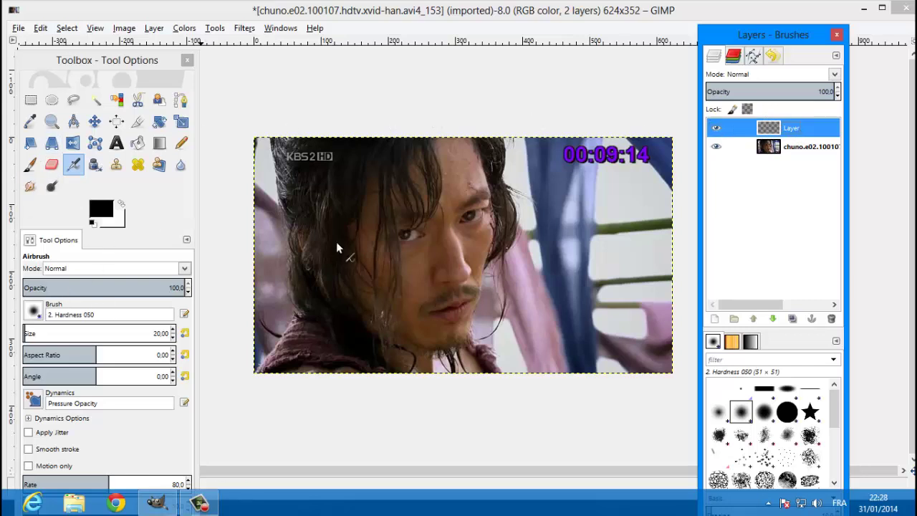
# Set the brush size to 3.00 and test a thin stroke on the pink cloth.
pyautogui.click(158, 330)
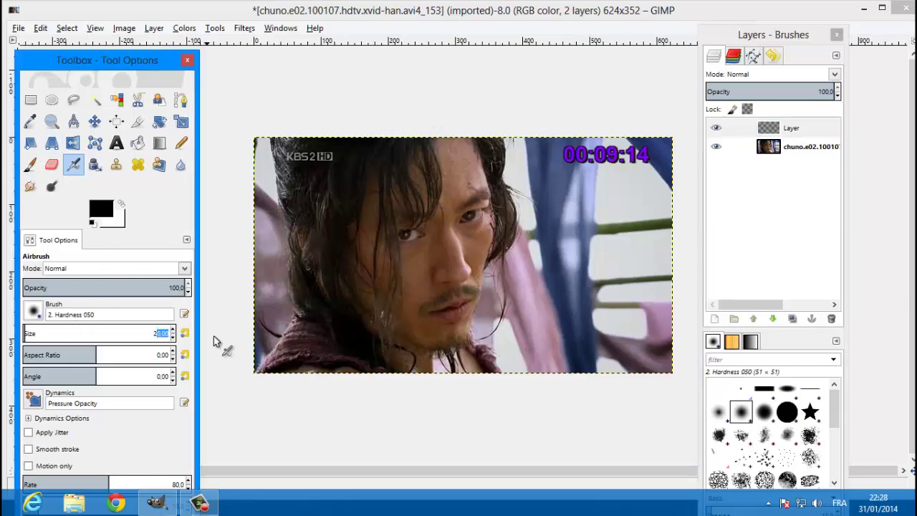
pyautogui.press('BackSpace')
pyautogui.write('3.00')
pyautogui.moveTo(476, 340); pyautogui.dragTo(505, 302)
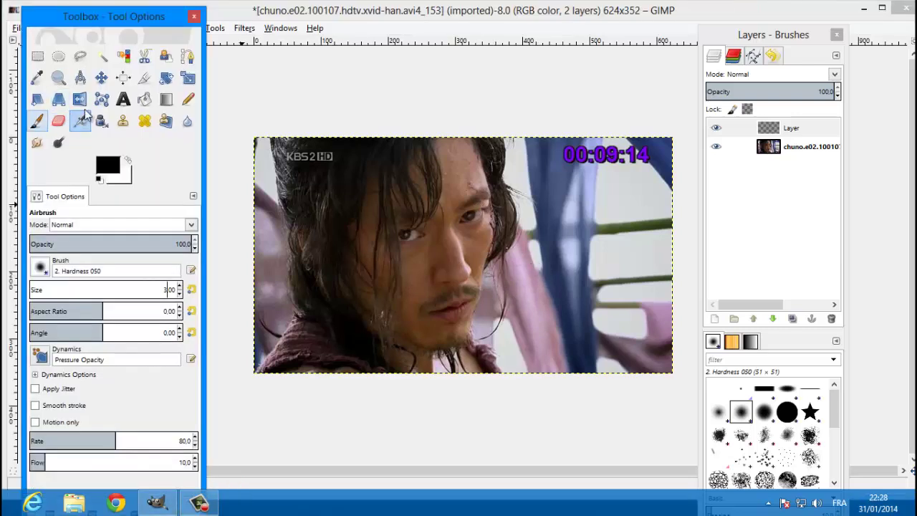
# Switch to the Pencil tool and draw a trial line beside the man's cheek.
pyautogui.click(188, 99)
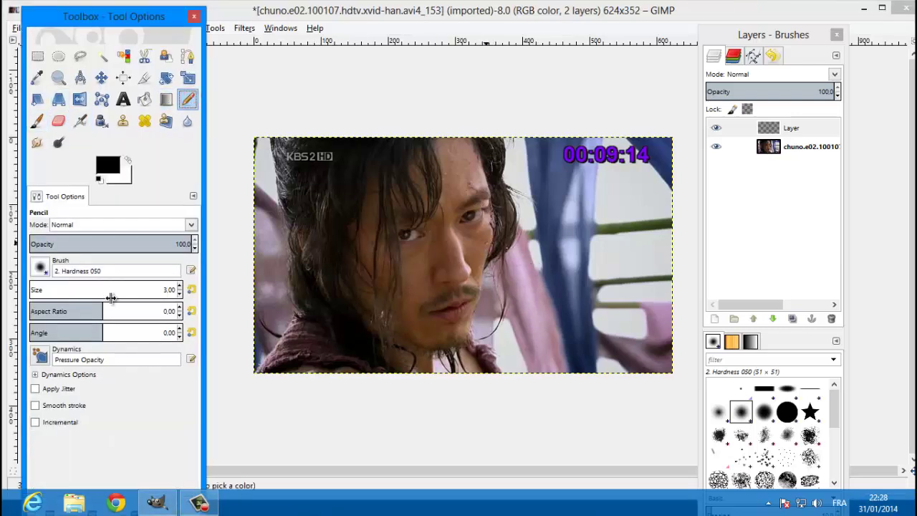
pyautogui.moveTo(488, 252); pyautogui.dragTo(498, 268)
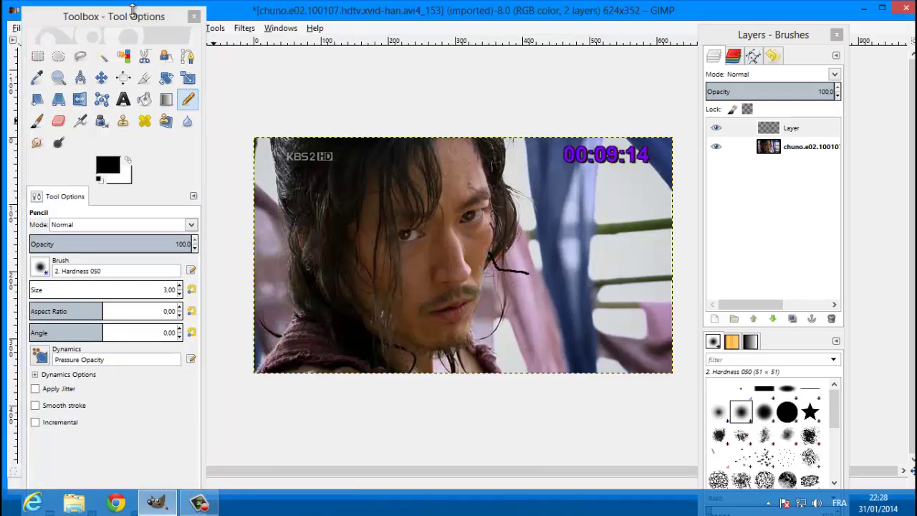
pyautogui.moveTo(125, 16); pyautogui.dragTo(124, 40)
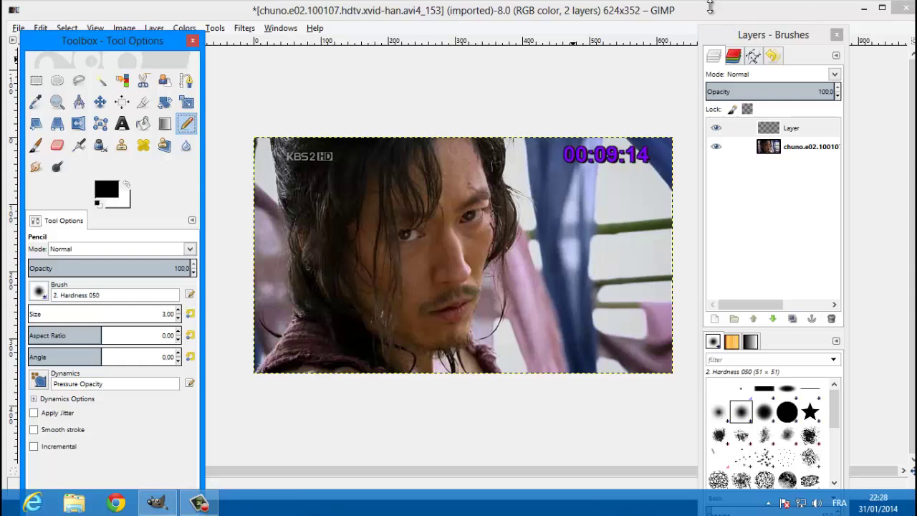
# Move the Tool Options panel right and maximize the image window.
pyautogui.click(575, 12)
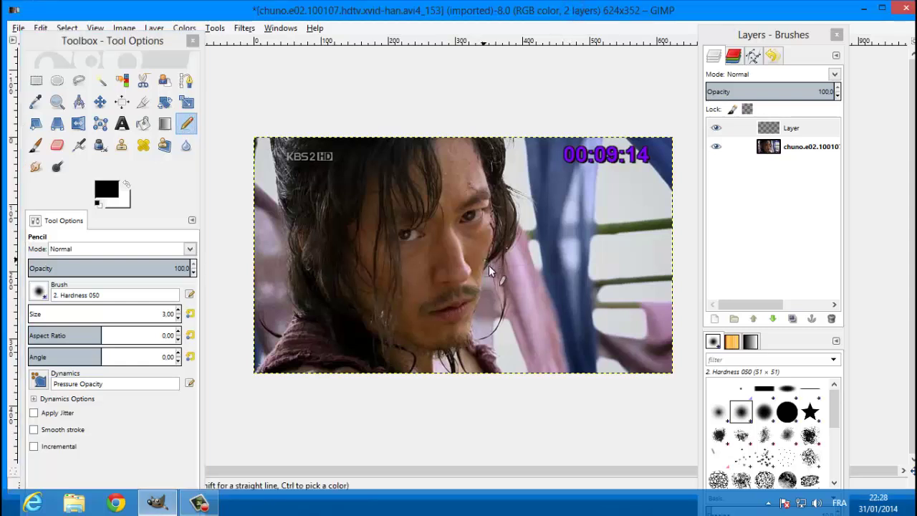
pyautogui.moveTo(128, 41); pyautogui.dragTo(337, 32)
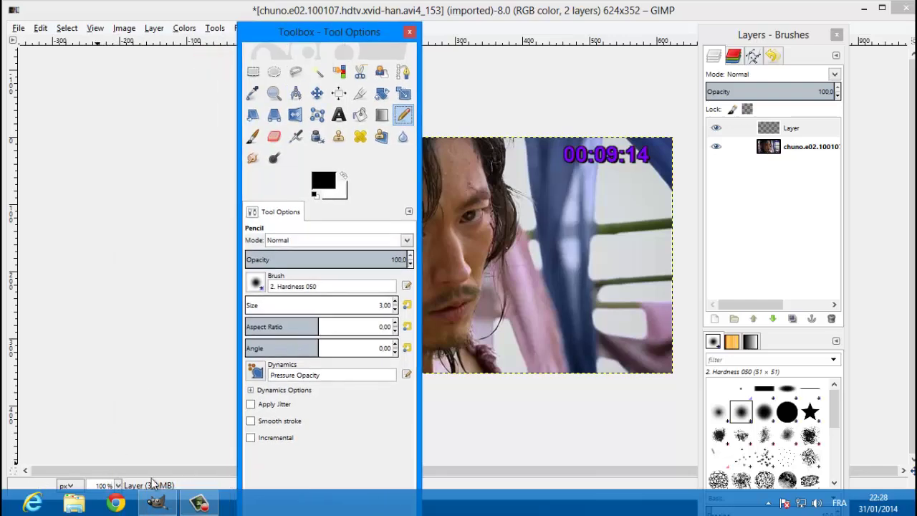
pyautogui.click(882, 8)
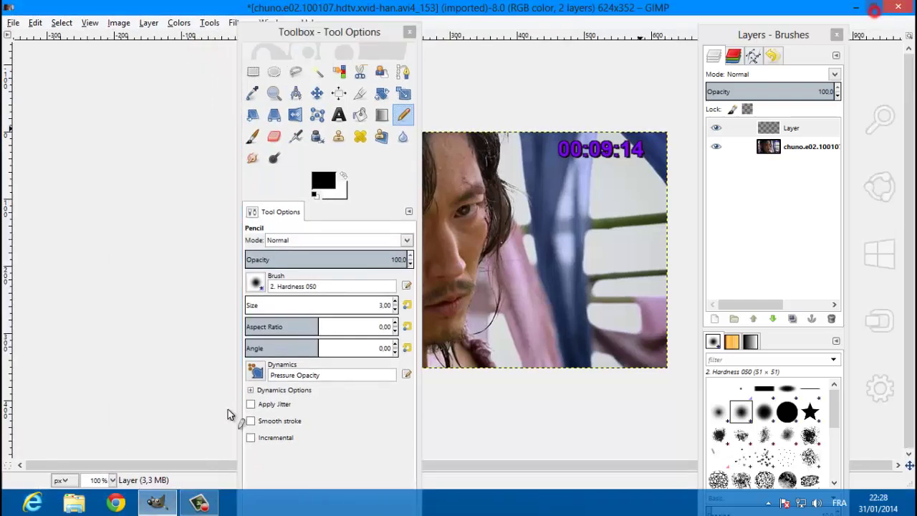
# Zoom the photo to 200% and move the Tool Options panel to the left.
pyautogui.click(113, 480)
pyautogui.click(102, 402)
pyautogui.moveTo(354, 31); pyautogui.dragTo(177, 53)
pyautogui.scroll(2, 491, 56)
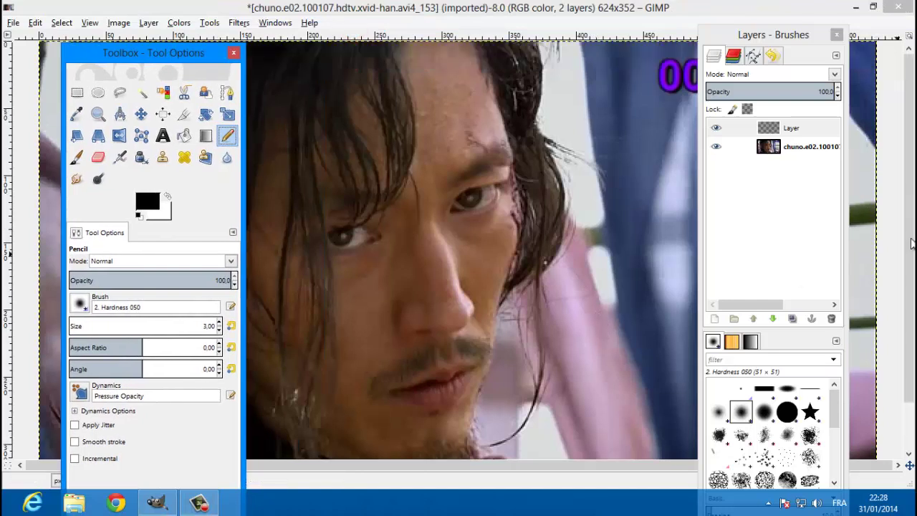
pyautogui.click(484, 46)
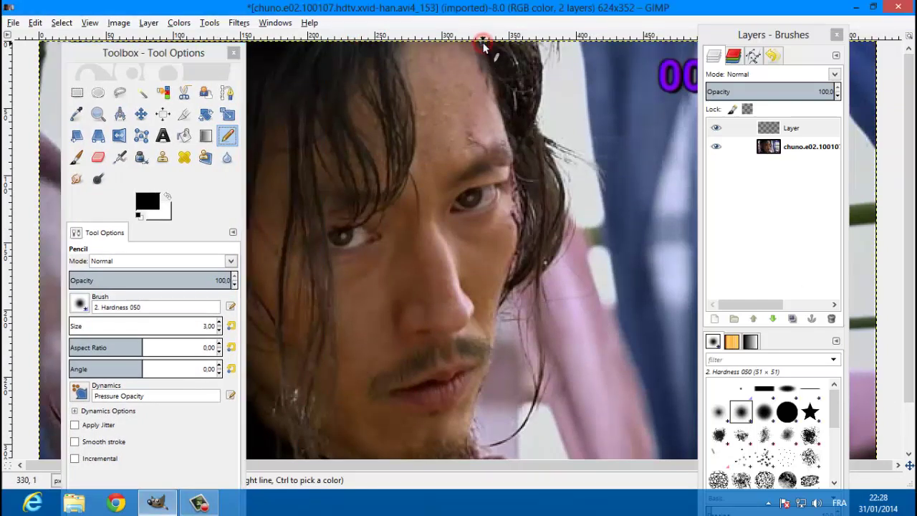
# Trace straight black lines down the face's right edge to the chin, undoing the last segment.
pyautogui.keyDown('shift'); pyautogui.click(500, 112); pyautogui.keyUp('shift')
pyautogui.keyDown('shift'); pyautogui.click(505, 137); pyautogui.keyUp('shift')
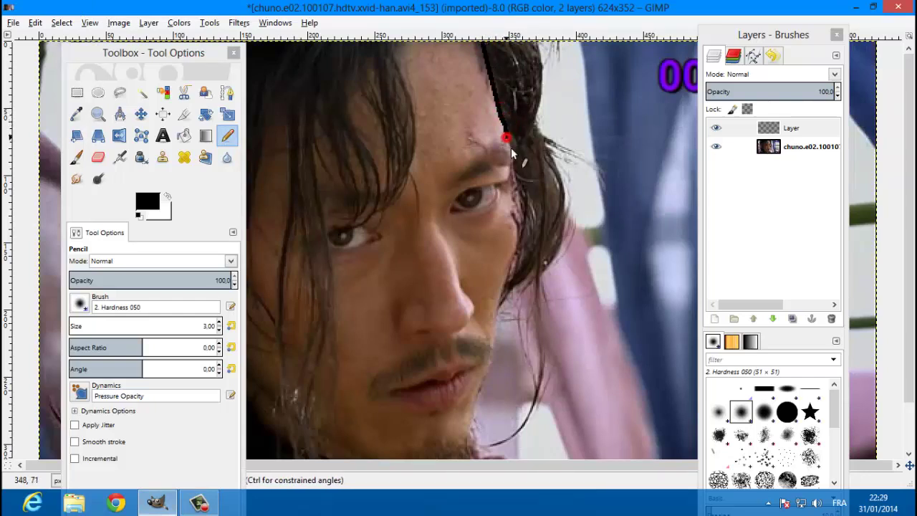
pyautogui.keyDown('shift'); pyautogui.click(512, 185); pyautogui.keyUp('shift')
pyautogui.keyDown('shift'); pyautogui.click(513, 215); pyautogui.keyUp('shift')
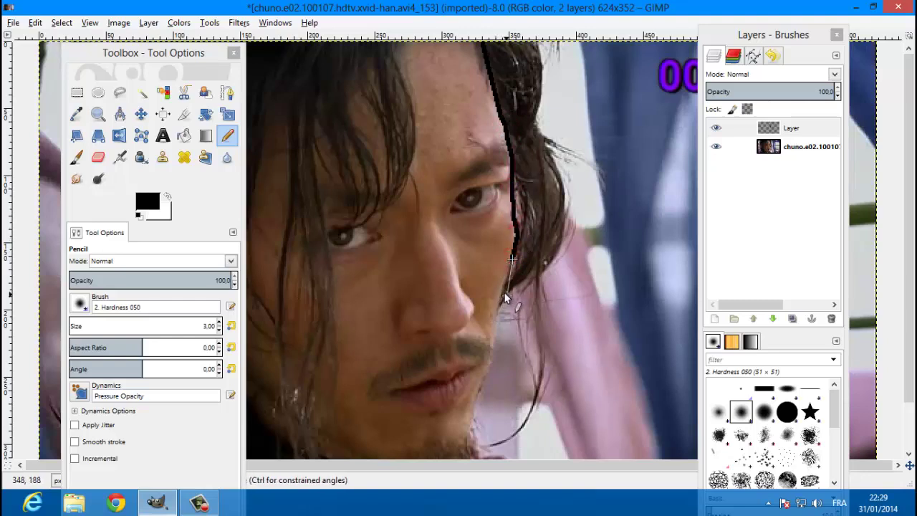
pyautogui.keyDown('shift'); pyautogui.click(496, 309); pyautogui.keyUp('shift')
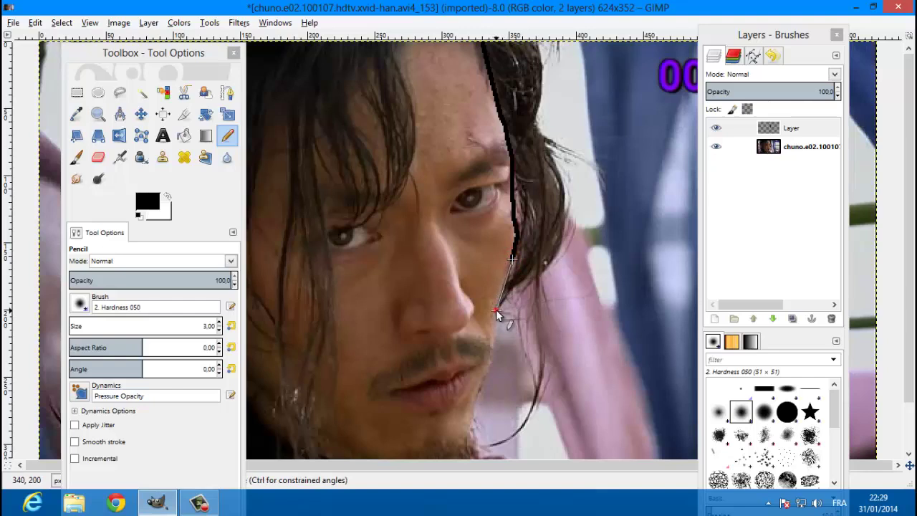
pyautogui.keyDown('shift'); pyautogui.click(493, 351); pyautogui.keyUp('shift')
pyautogui.keyDown('shift'); pyautogui.click(480, 392); pyautogui.keyUp('shift')
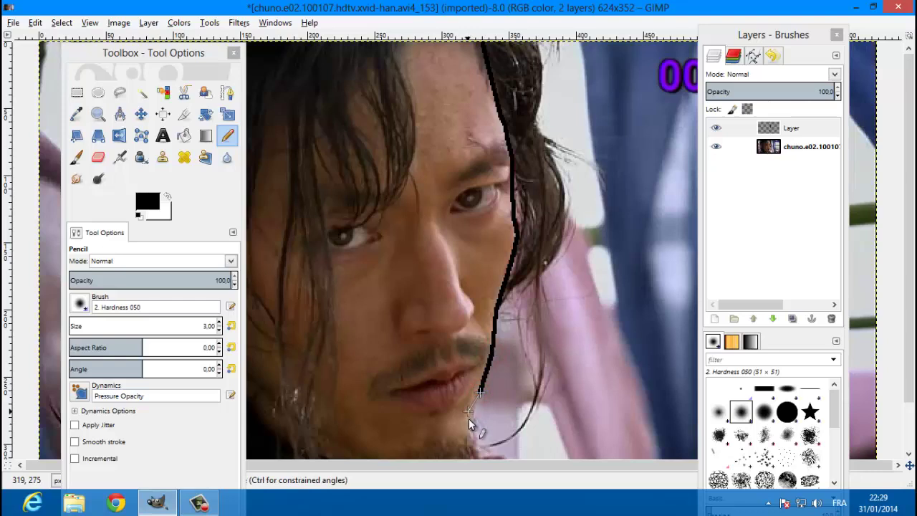
pyautogui.keyDown('shift'); pyautogui.click(470, 420); pyautogui.keyUp('shift')
pyautogui.keyDown('shift'); pyautogui.click(470, 448); pyautogui.keyUp('shift')
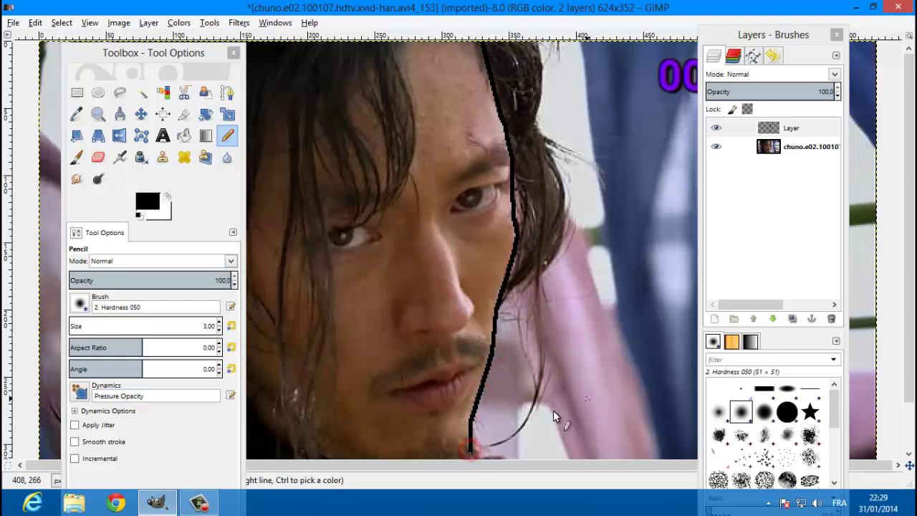
pyautogui.scroll(-1, 552, 410)
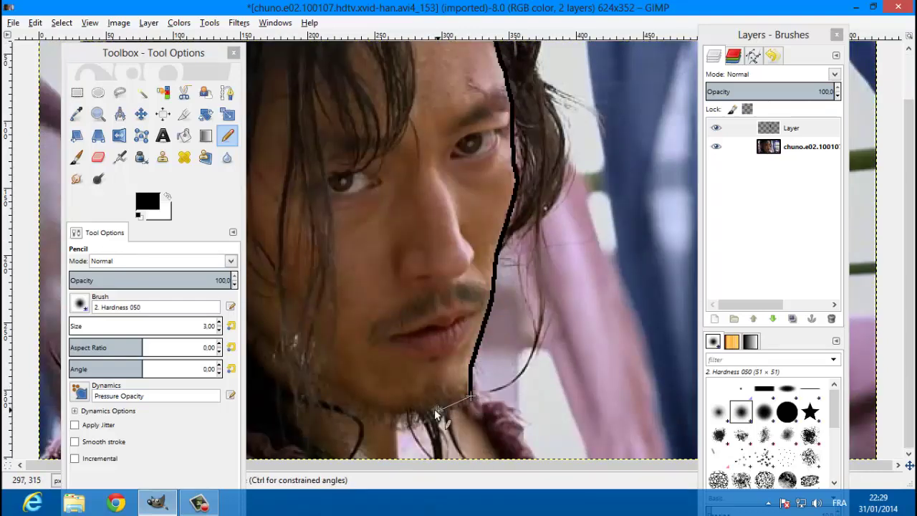
pyautogui.hotkey('ctrl', 'z')
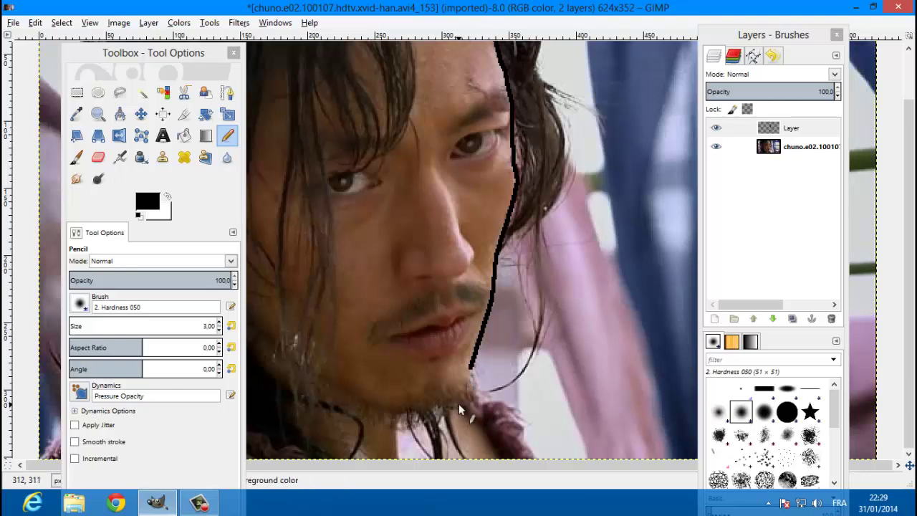
# Outline the jawline leftward under the chin.
pyautogui.keyDown('shift'); pyautogui.click(459, 393); pyautogui.keyUp('shift')
pyautogui.keyDown('shift'); pyautogui.click(425, 408); pyautogui.keyUp('shift')
pyautogui.keyDown('shift'); pyautogui.click(393, 413); pyautogui.keyUp('shift')
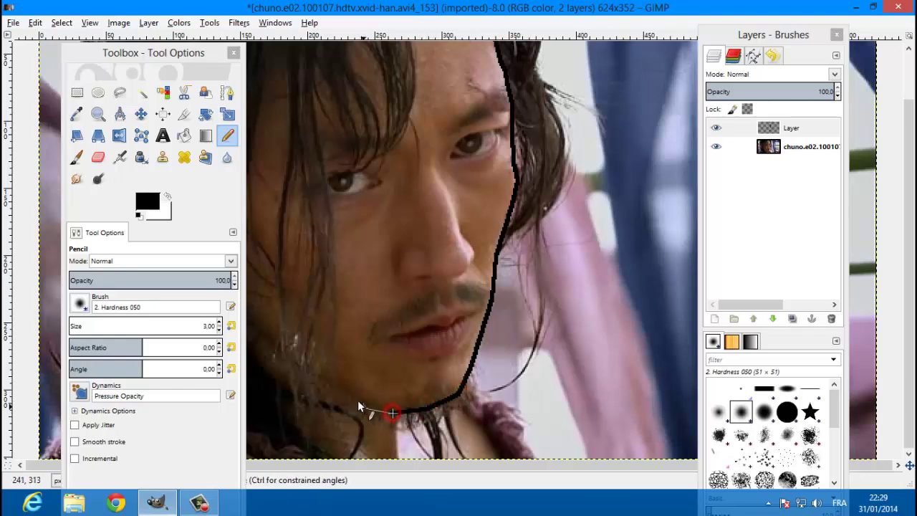
pyautogui.keyDown('shift'); pyautogui.click(353, 397); pyautogui.keyUp('shift')
# Outline the upper and lower lips from corner to corner.
pyautogui.moveTo(153, 58)
pyautogui.mouseDown()
pyautogui.moveTo(477, 54)
pyautogui.moveTo(669, 67)
pyautogui.mouseUp()
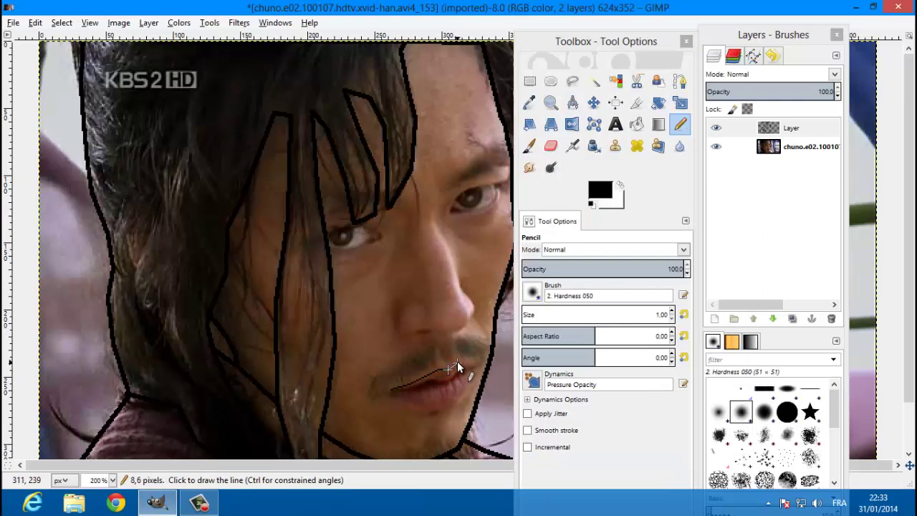
pyautogui.keyDown('shift'); pyautogui.click(473, 365); pyautogui.keyUp('shift')
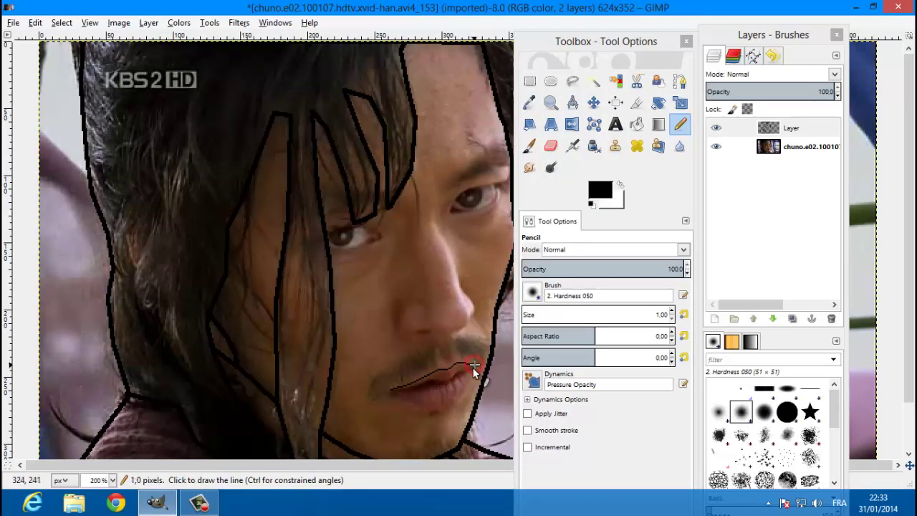
pyautogui.keyDown('shift'); pyautogui.click(436, 380); pyautogui.keyUp('shift')
pyautogui.keyDown('shift'); pyautogui.click(415, 386); pyautogui.keyUp('shift')
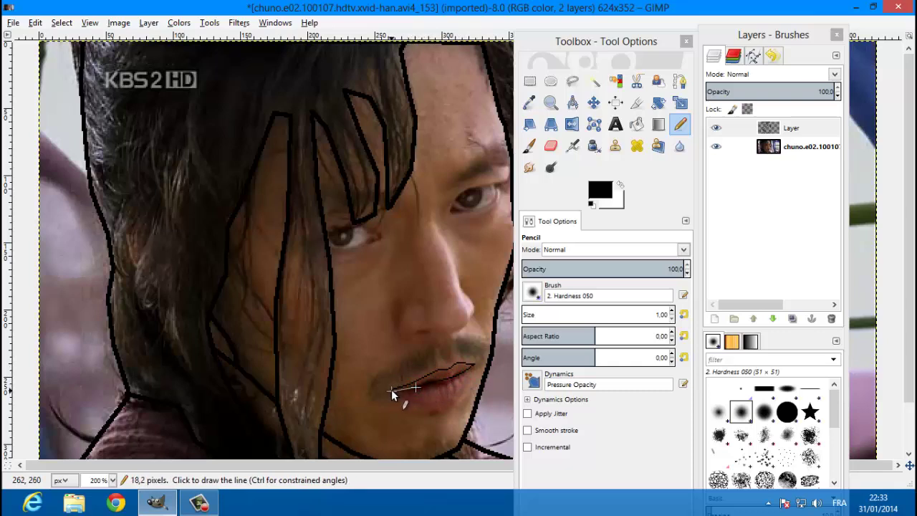
pyautogui.keyDown('shift'); pyautogui.click(392, 389); pyautogui.keyUp('shift')
pyautogui.keyDown('shift'); pyautogui.click(455, 397); pyautogui.keyUp('shift')
pyautogui.keyDown('shift'); pyautogui.click(437, 407); pyautogui.keyUp('shift')
pyautogui.keyDown('shift'); pyautogui.click(417, 405); pyautogui.keyUp('shift')
pyautogui.keyDown('shift'); pyautogui.click(390, 390); pyautogui.keyUp('shift')
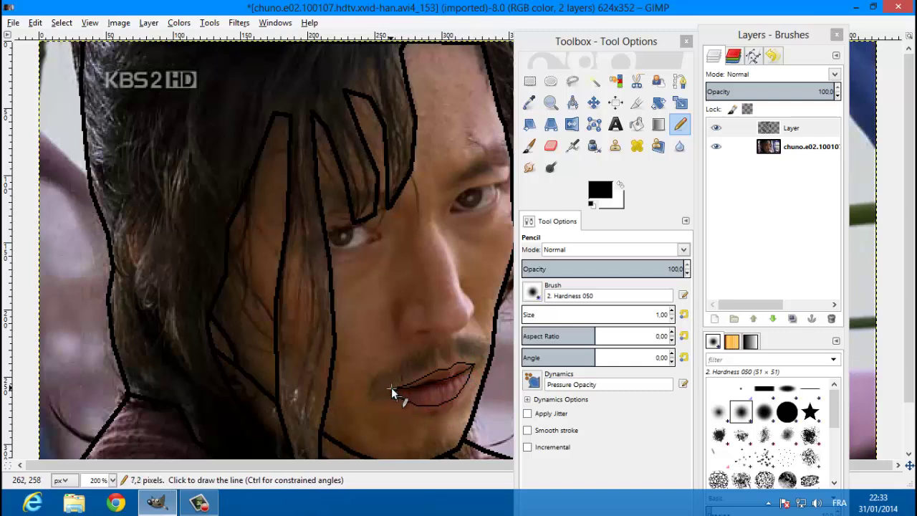
pyautogui.keyDown('shift'); pyautogui.click(391, 389); pyautogui.keyUp('shift')
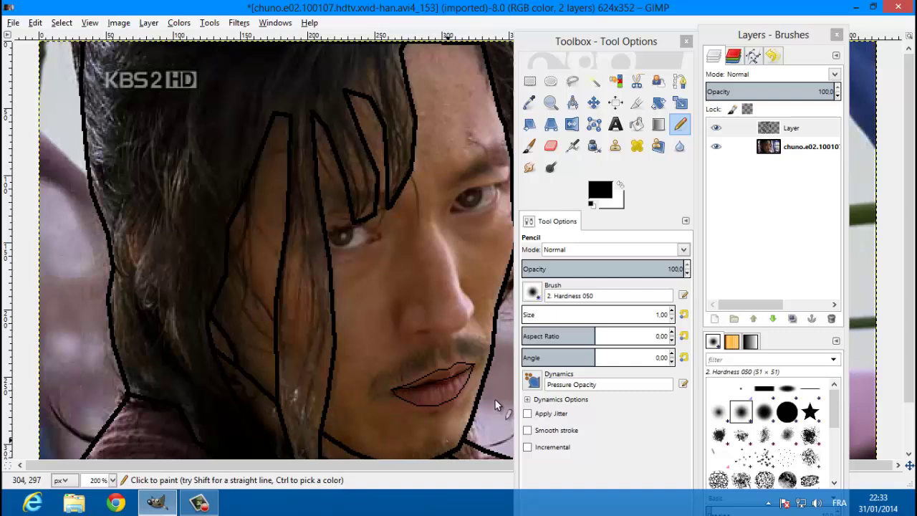
# Outline both eyes, tracing the upper and lower eyelids of each.
pyautogui.keyDown('shift'); pyautogui.click(466, 190); pyautogui.keyUp('shift')
pyautogui.keyDown('shift'); pyautogui.click(494, 184); pyautogui.keyUp('shift')
pyautogui.keyDown('shift'); pyautogui.click(502, 181); pyautogui.keyUp('shift')
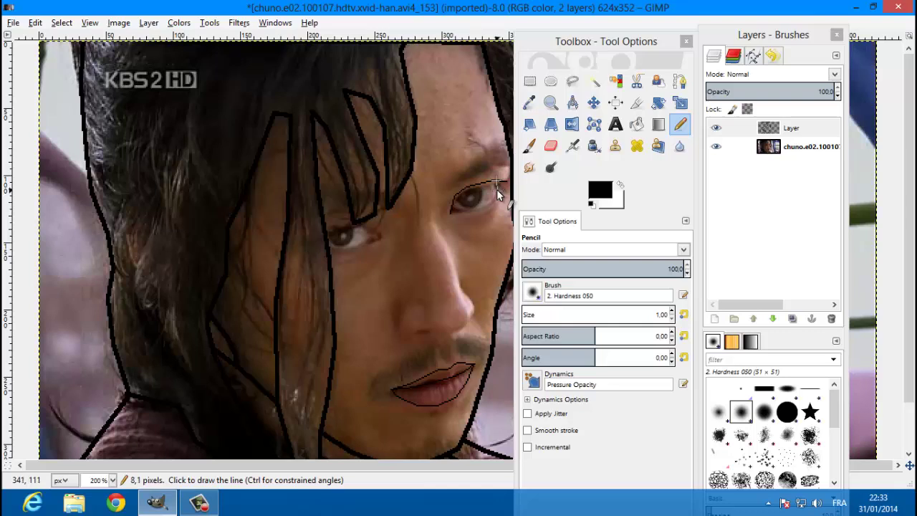
pyautogui.keyDown('shift'); pyautogui.click(492, 200); pyautogui.keyUp('shift')
pyautogui.keyDown('shift'); pyautogui.click(477, 210); pyautogui.keyUp('shift')
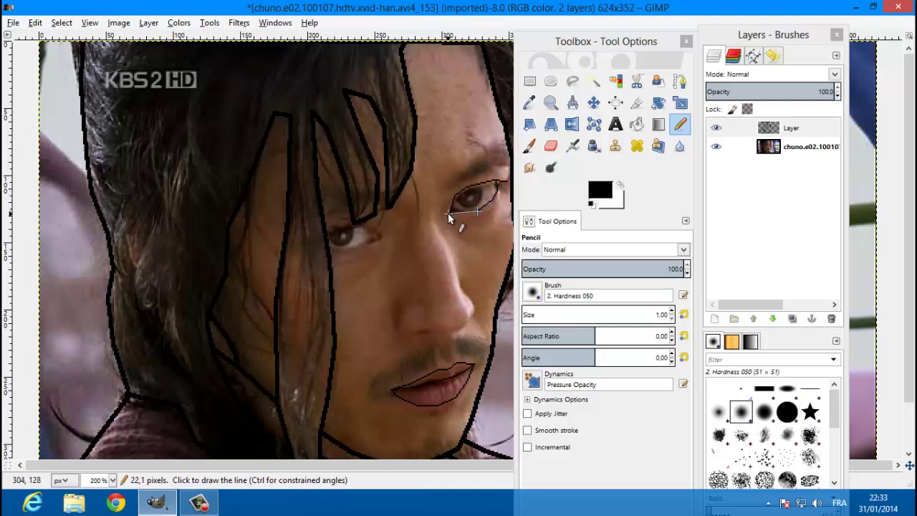
pyautogui.keyDown('shift'); pyautogui.click(450, 213); pyautogui.keyUp('shift')
pyautogui.click(365, 228)
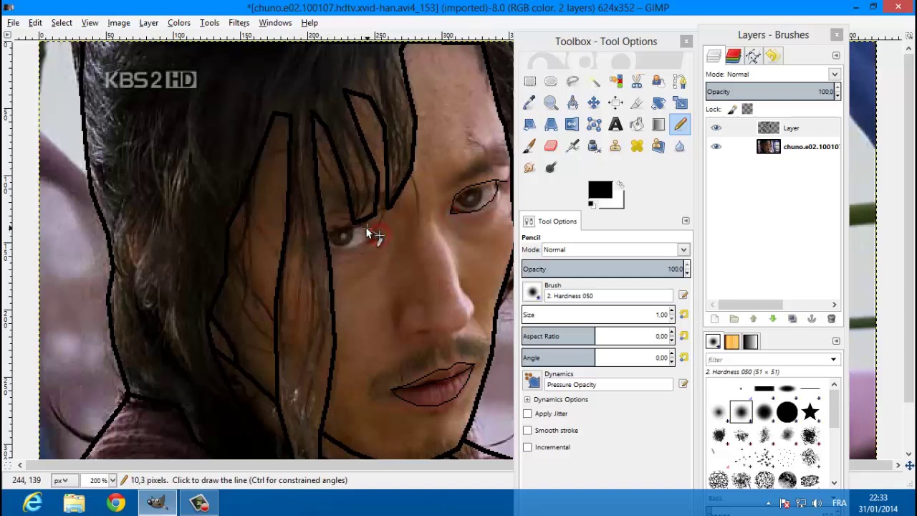
pyautogui.keyDown('shift'); pyautogui.click(336, 229); pyautogui.keyUp('shift')
pyautogui.keyDown('shift'); pyautogui.click(325, 232); pyautogui.keyUp('shift')
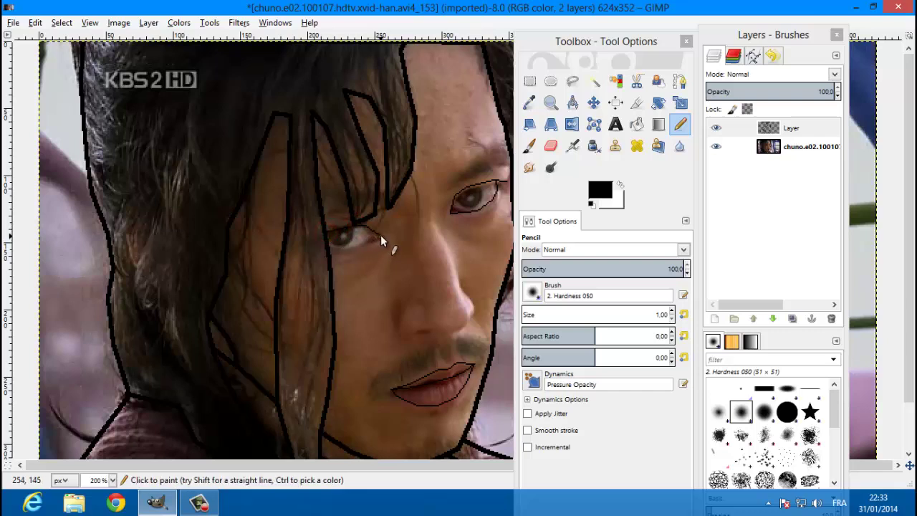
pyautogui.keyDown('shift'); pyautogui.click(337, 242); pyautogui.keyUp('shift')
pyautogui.keyDown('shift'); pyautogui.click(336, 247); pyautogui.keyUp('shift')
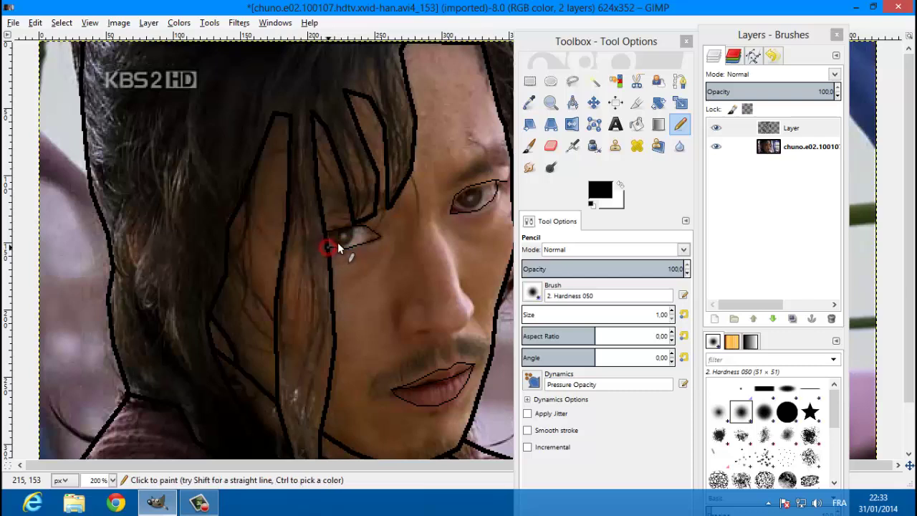
# Outline the eyebrow above the right-hand eye up to the image edge.
pyautogui.click(449, 188)
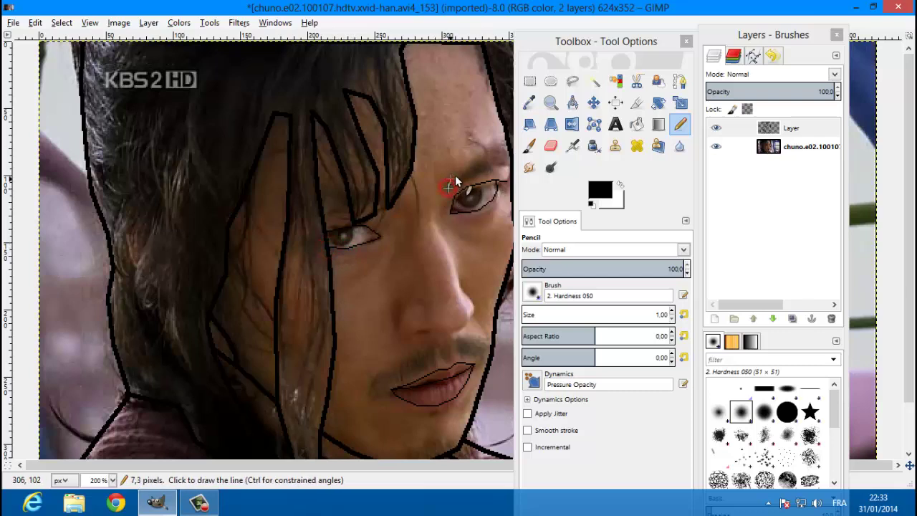
pyautogui.keyDown('shift'); pyautogui.click(476, 158); pyautogui.keyUp('shift')
pyautogui.keyDown('shift'); pyautogui.click(494, 146); pyautogui.keyUp('shift')
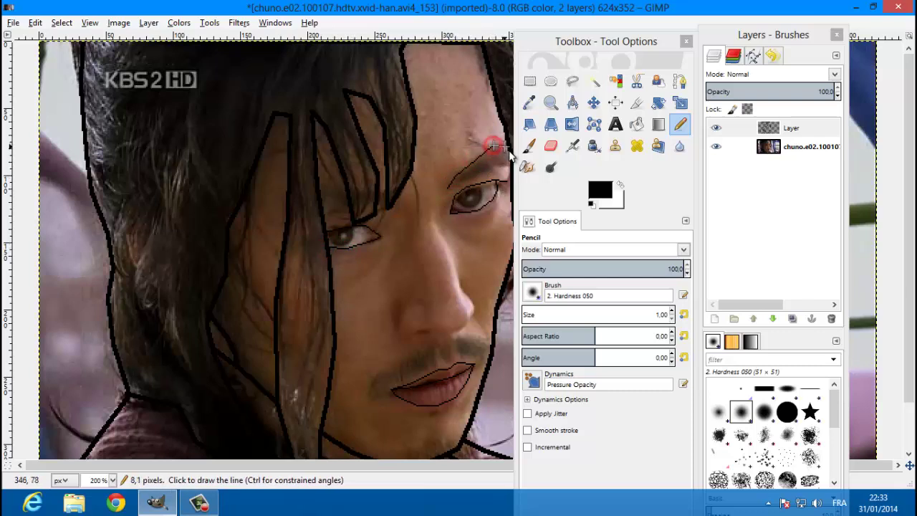
pyautogui.keyDown('shift'); pyautogui.click(497, 148); pyautogui.keyUp('shift')
pyautogui.keyDown('shift'); pyautogui.click(506, 167); pyautogui.keyUp('shift')
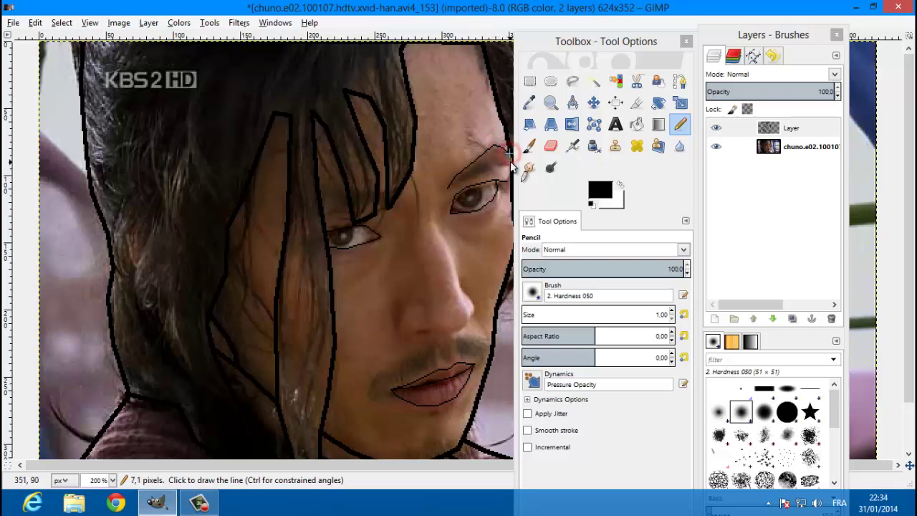
pyautogui.keyDown('shift'); pyautogui.click(469, 177); pyautogui.keyUp('shift')
pyautogui.keyDown('shift'); pyautogui.click(448, 186); pyautogui.keyUp('shift')
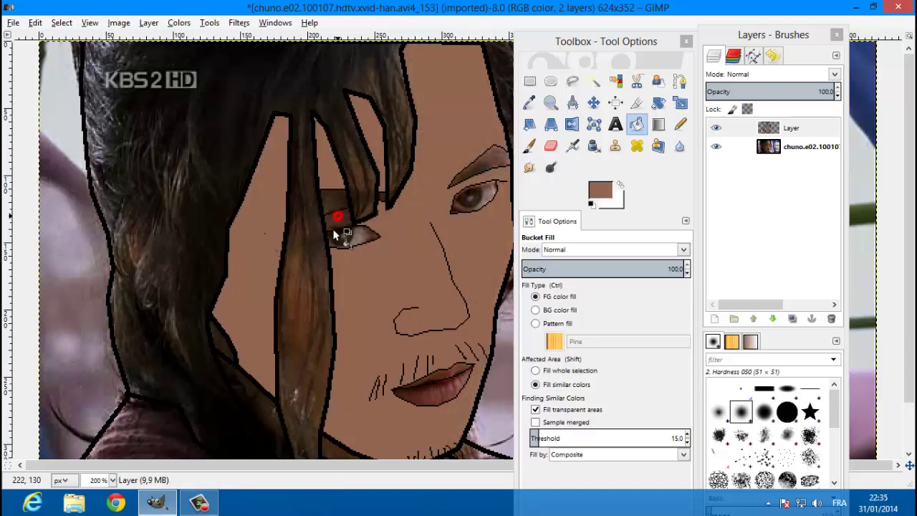
# Fill the neck area below the jaw with brown.
pyautogui.scroll(-2, 299, 320)
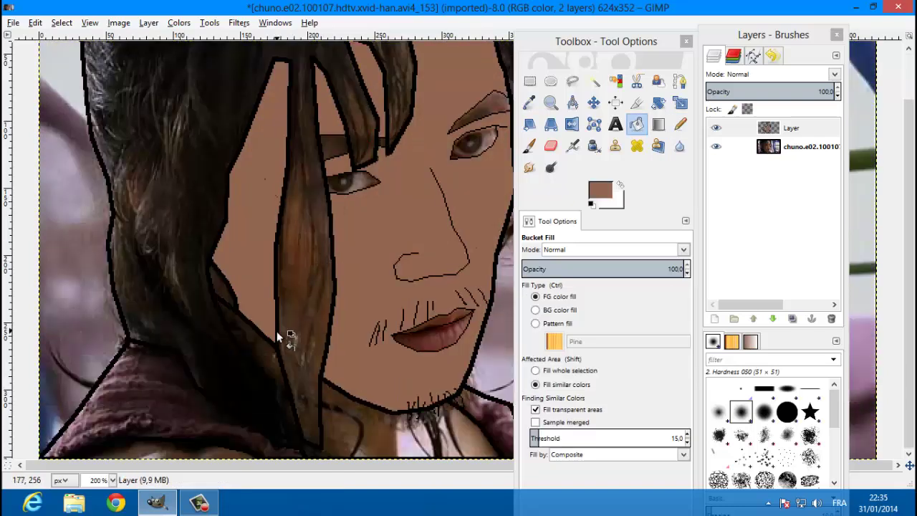
pyautogui.click(388, 434)
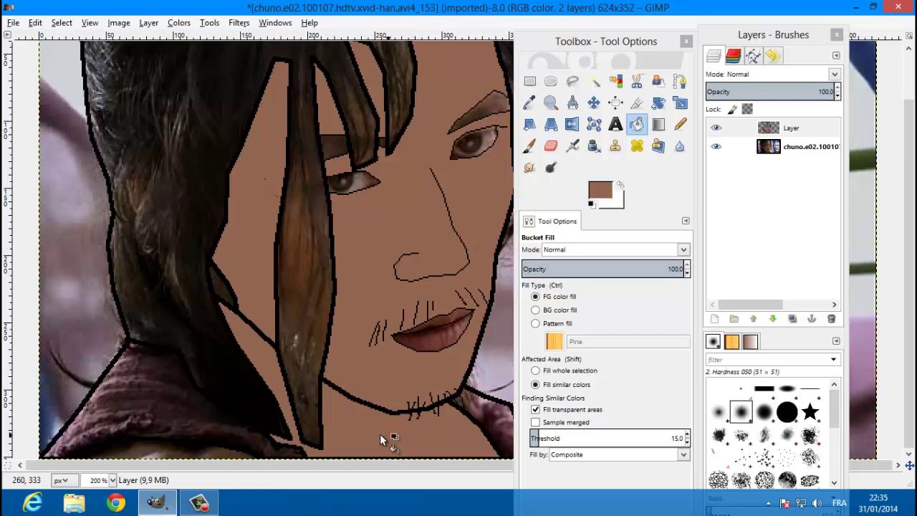
pyautogui.scroll(2, 192, 318)
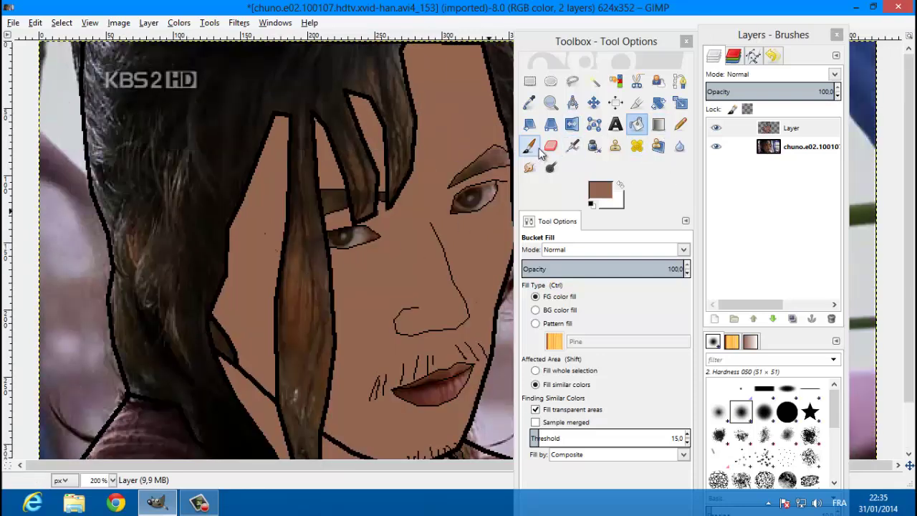
# Sample a dark brown hair colour from the photo layer with the Color Picker.
pyautogui.click(529, 103)
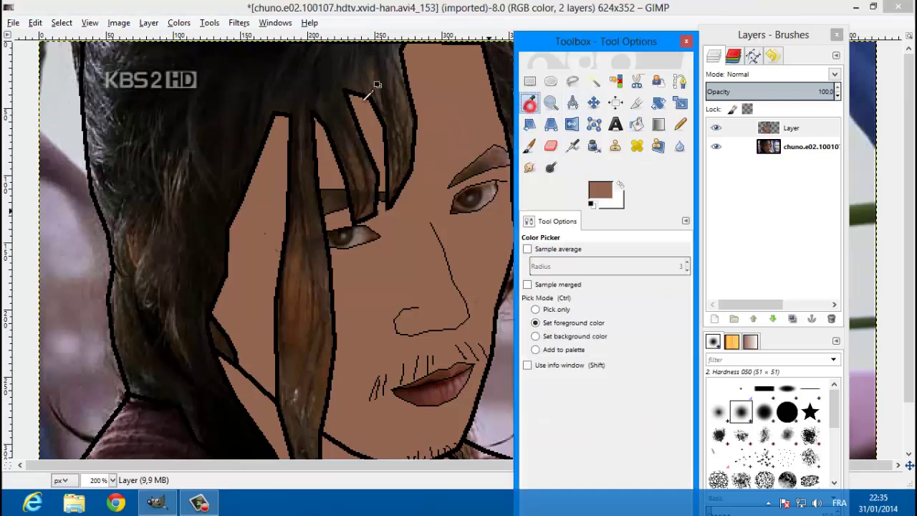
pyautogui.click(314, 82)
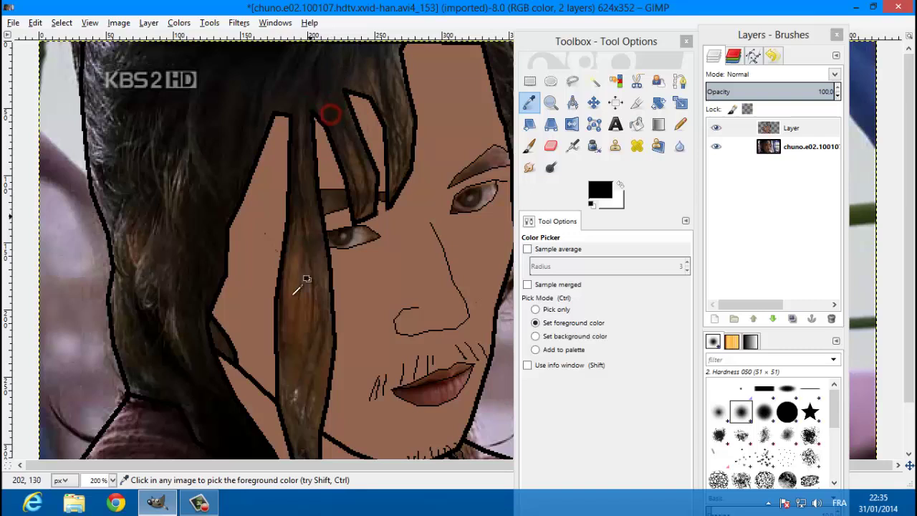
pyautogui.click(321, 293)
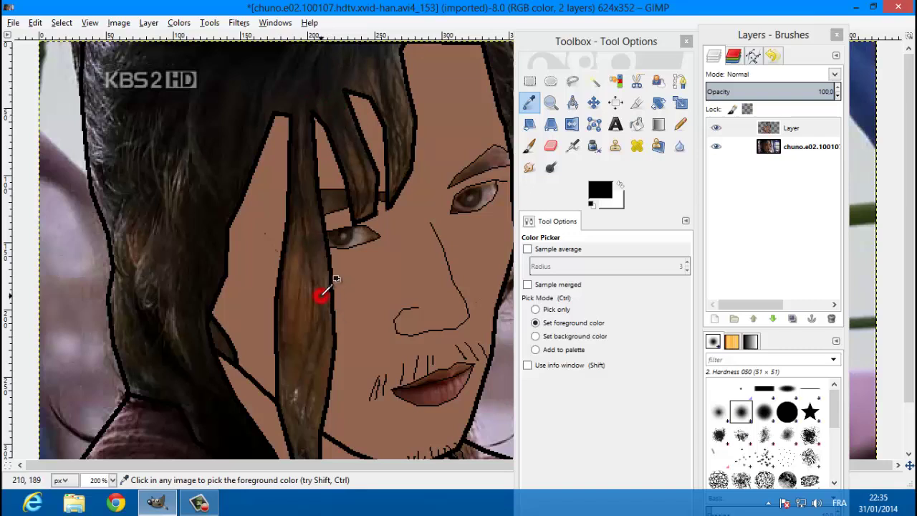
pyautogui.click(788, 147)
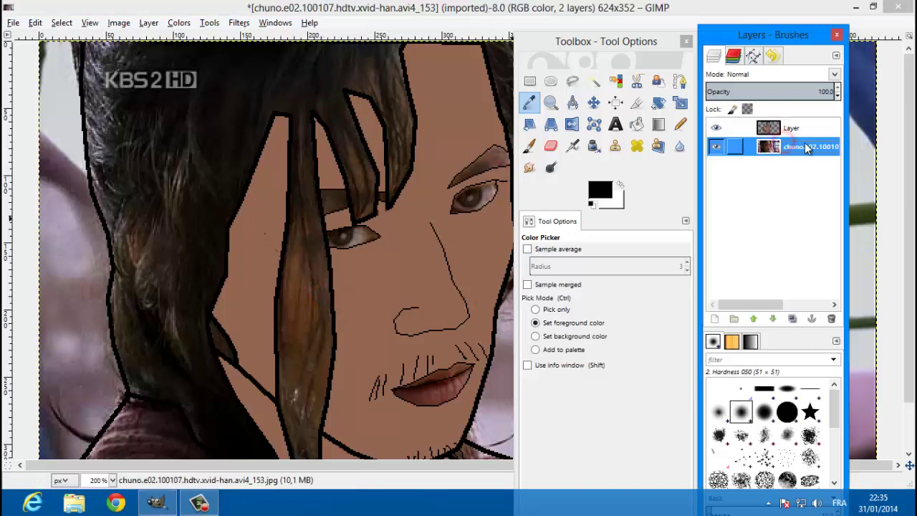
pyautogui.click(324, 299)
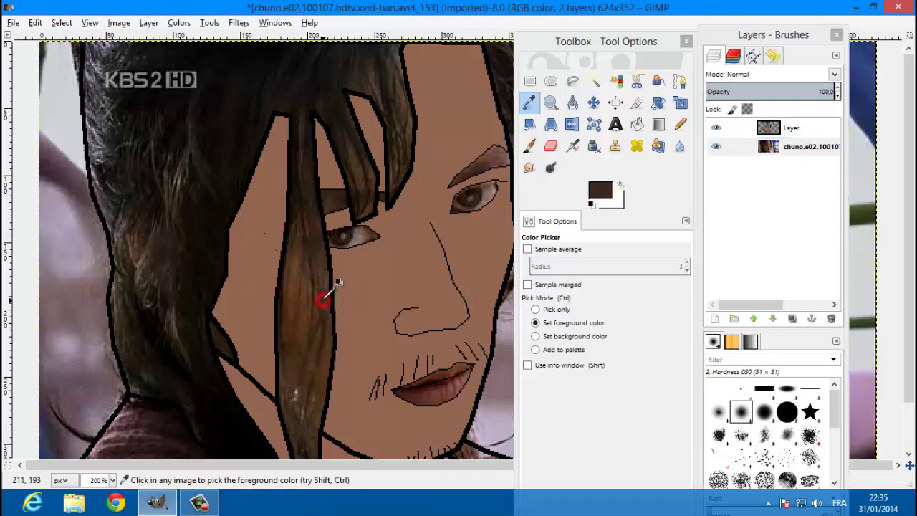
pyautogui.click(311, 240)
pyautogui.click(308, 189)
pyautogui.click(301, 143)
pyautogui.click(310, 182)
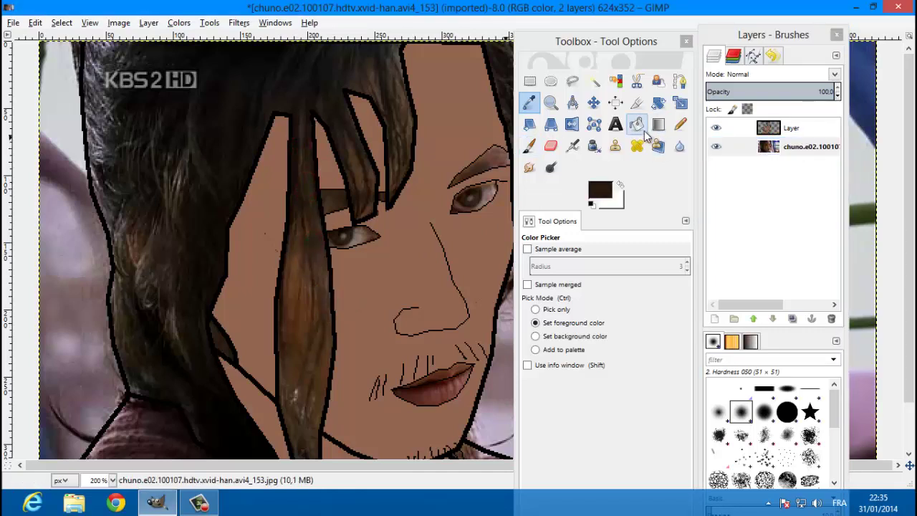
# Bucket-fill the left hair region on the drawing layer, undoing the fill made on the photo.
pyautogui.click(643, 129)
pyautogui.click(275, 76)
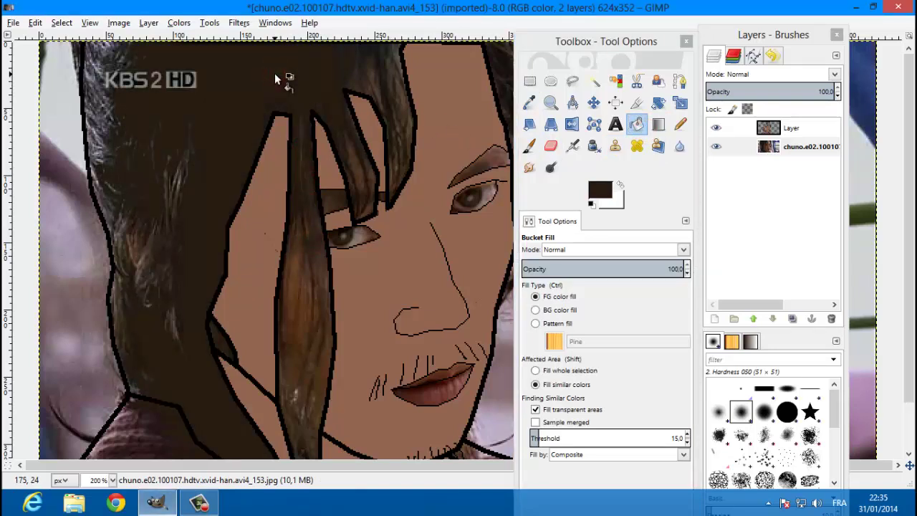
pyautogui.hotkey('ctrl', 'z')
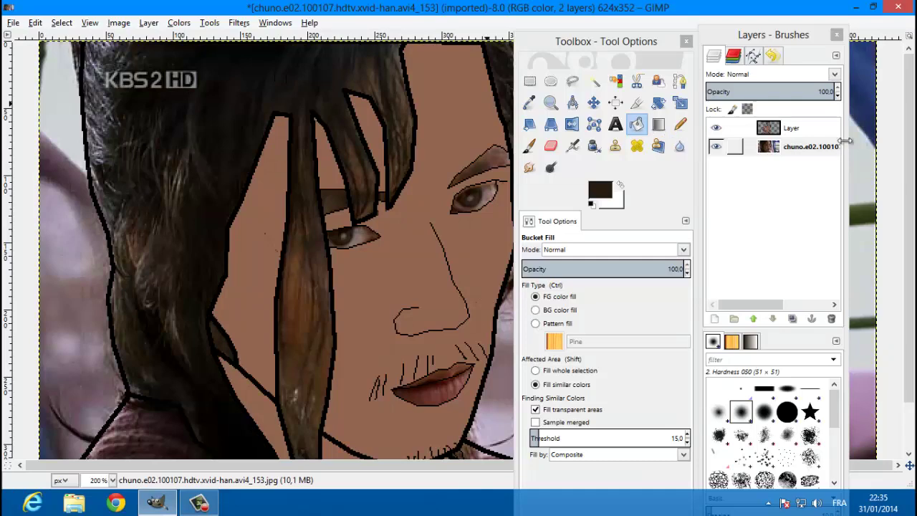
pyautogui.click(788, 130)
pyautogui.click(174, 119)
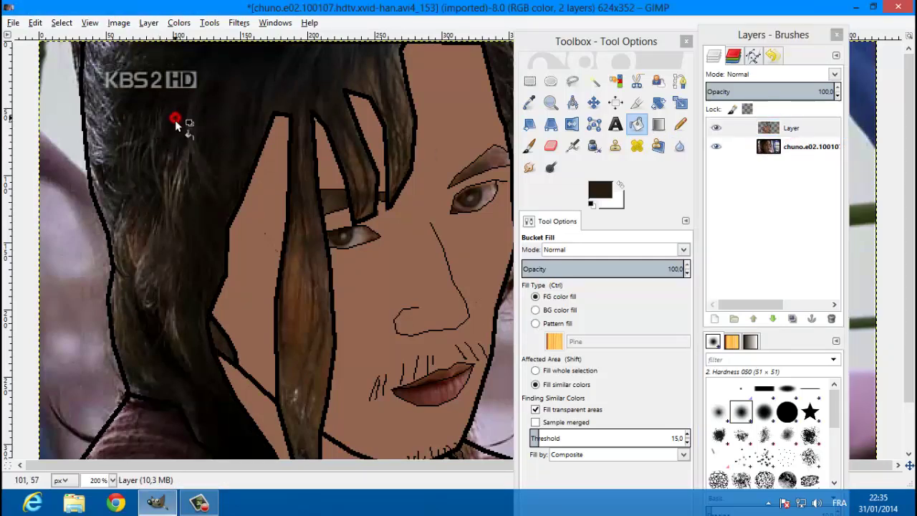
# Choose the Pencil tool and set the foreground colour to black (000000).
pyautogui.moveTo(558, 47)
pyautogui.mouseDown()
pyautogui.moveTo(728, 45)
pyautogui.moveTo(523, 56)
pyautogui.moveTo(181, 53)
pyautogui.mouseUp()
pyautogui.click(298, 127)
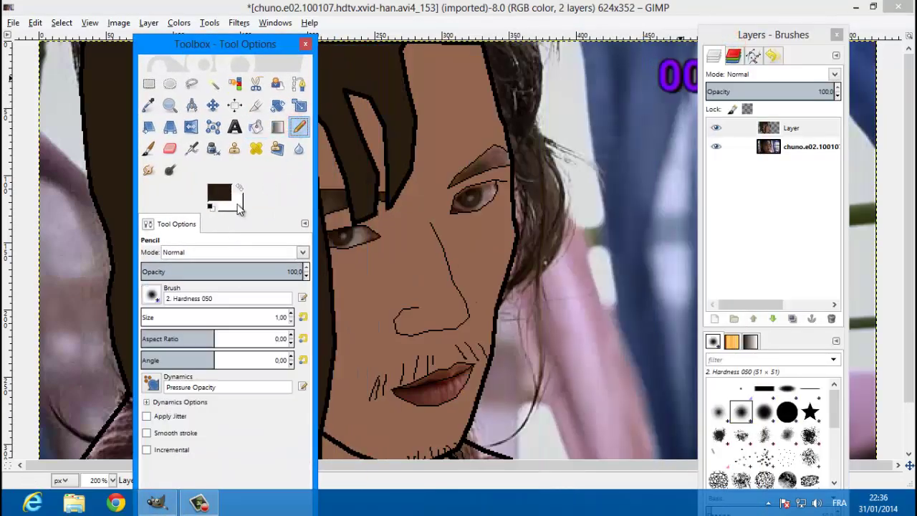
pyautogui.click(222, 192)
pyautogui.moveTo(50, 265); pyautogui.dragTo(18, 240)
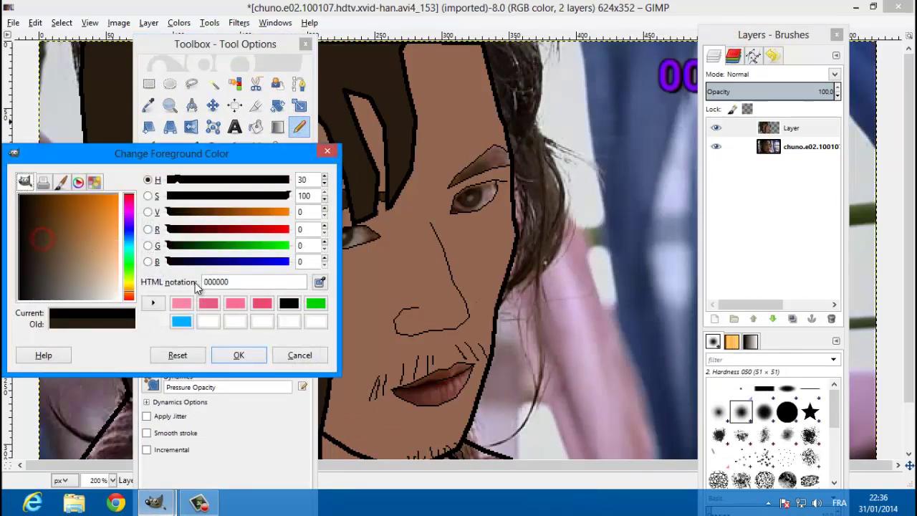
pyautogui.click(238, 355)
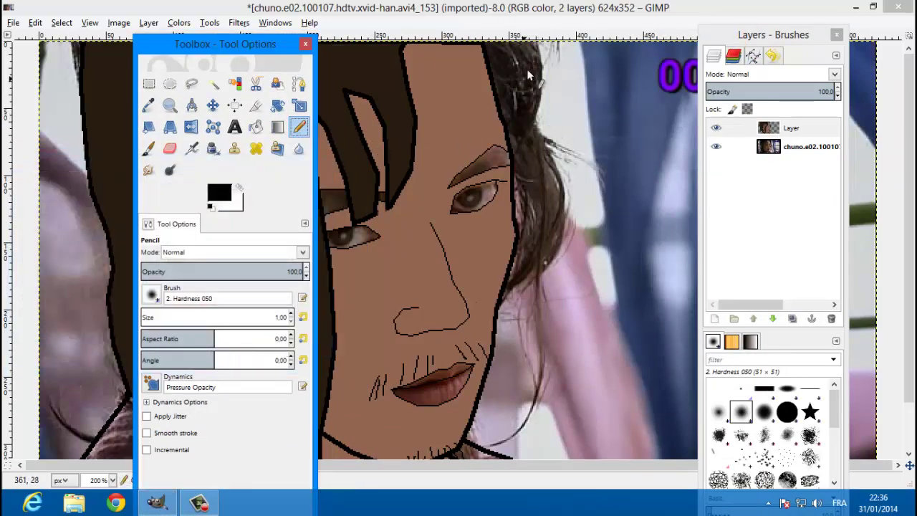
# Draw a thin black outline down the hair edge toward the jaw.
pyautogui.click(540, 50)
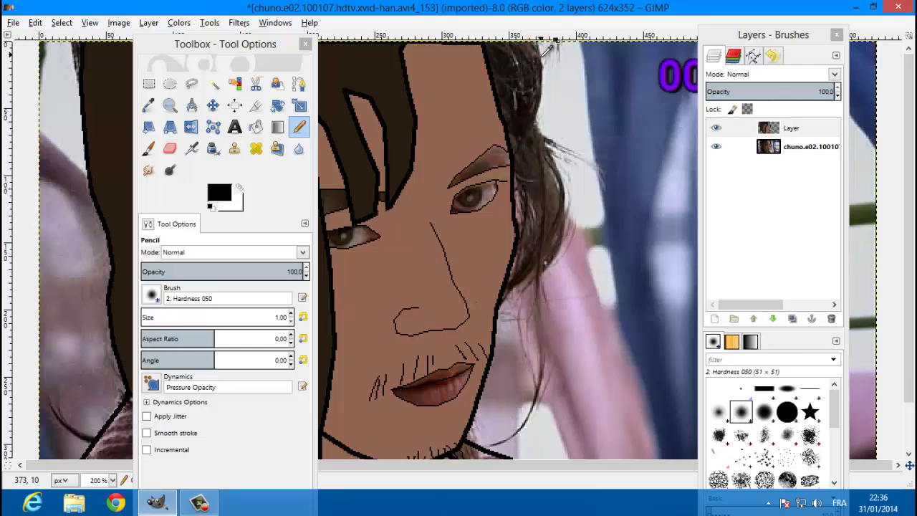
pyautogui.moveTo(542, 69)
pyautogui.mouseDown()
pyautogui.moveTo(537, 131)
pyautogui.moveTo(563, 192)
pyautogui.moveTo(556, 249)
pyautogui.mouseUp()
pyautogui.keyDown('shift'); pyautogui.click(557, 248); pyautogui.keyUp('shift')
pyautogui.keyDown('shift'); pyautogui.click(524, 278); pyautogui.keyUp('shift')
pyautogui.keyDown('shift'); pyautogui.click(496, 304); pyautogui.keyUp('shift')
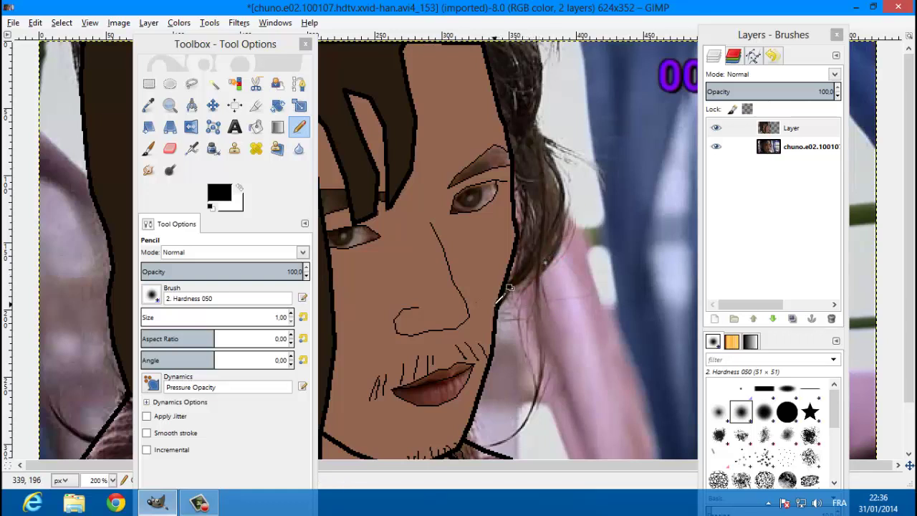
# Try a size-300 pencil dot, undo it, and move the tool panel back beside the image.
pyautogui.click(280, 317)
pyautogui.write('300')
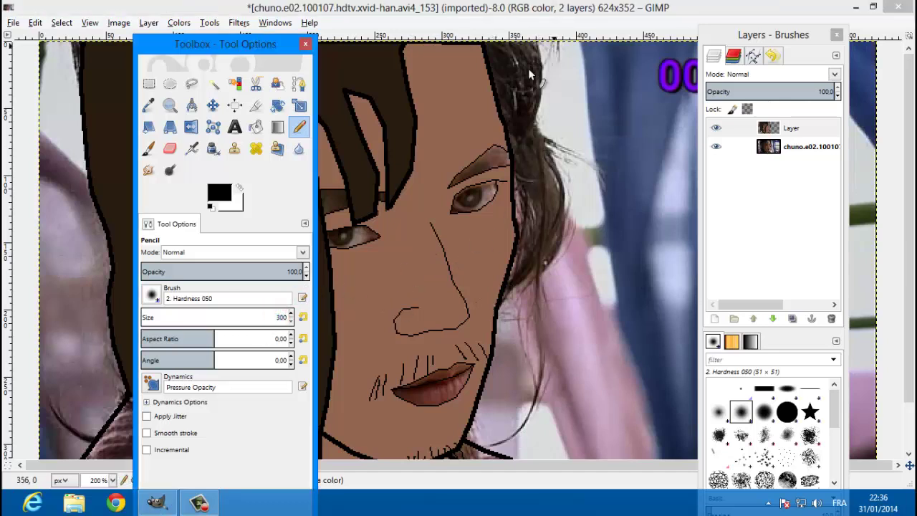
pyautogui.click(539, 47)
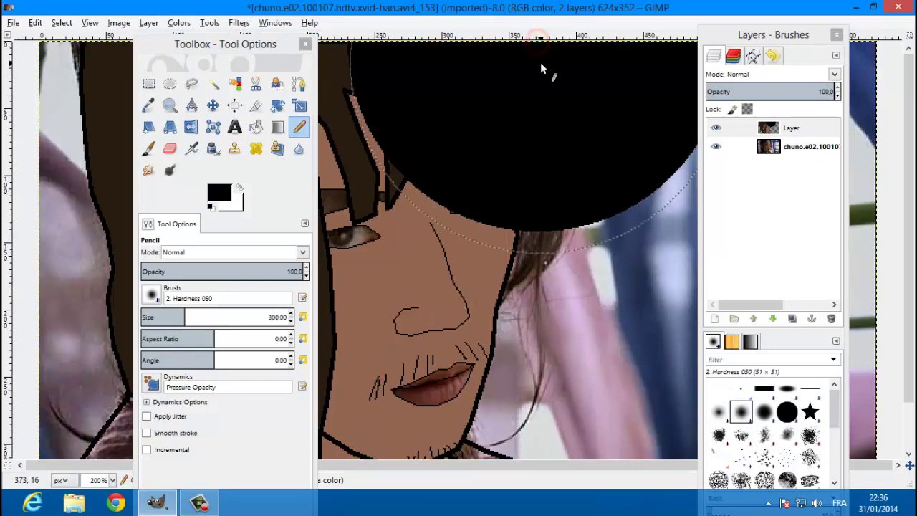
pyautogui.hotkey('ctrl', 'z')
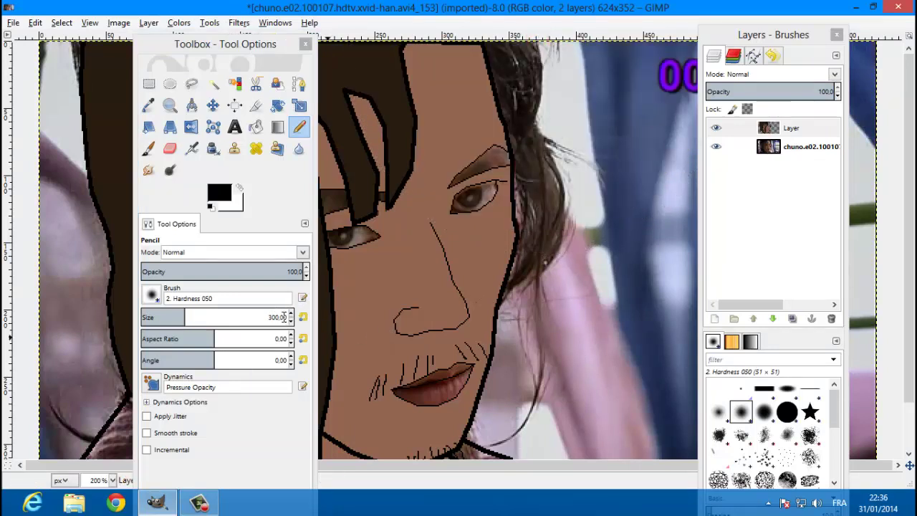
pyautogui.moveTo(229, 44); pyautogui.dragTo(633, 36)
pyautogui.click(553, 98)
# Sample a reddish-pink colour from the lips in the photo.
pyautogui.click(457, 373)
pyautogui.click(441, 387)
pyautogui.click(424, 392)
pyautogui.click(428, 394)
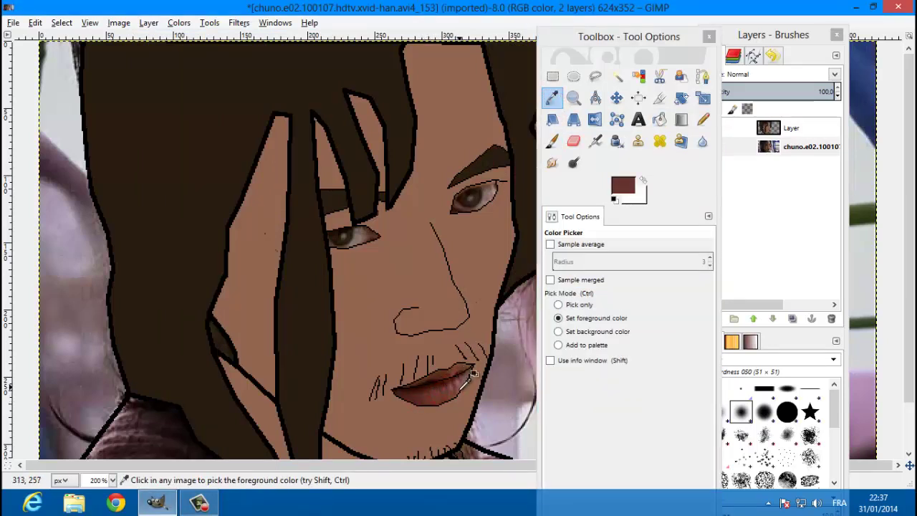
pyautogui.click(466, 374)
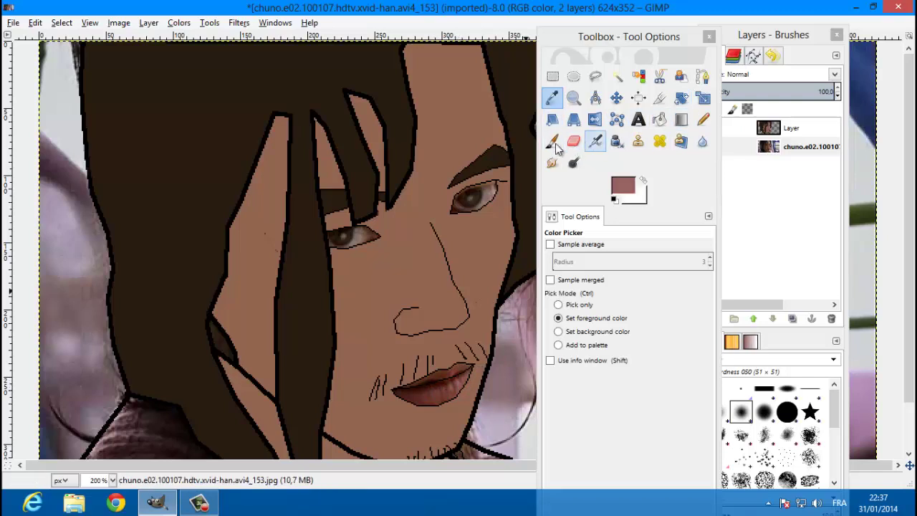
# Bucket-fill the lips with the pink colour on the drawing layer 'Layer'.
pyautogui.click(659, 119)
pyautogui.click(791, 128)
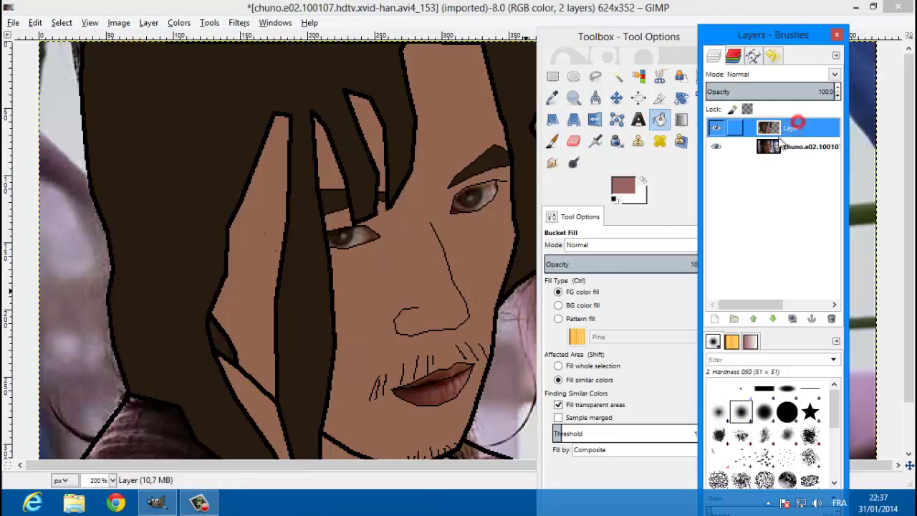
pyautogui.click(447, 384)
pyautogui.click(466, 378)
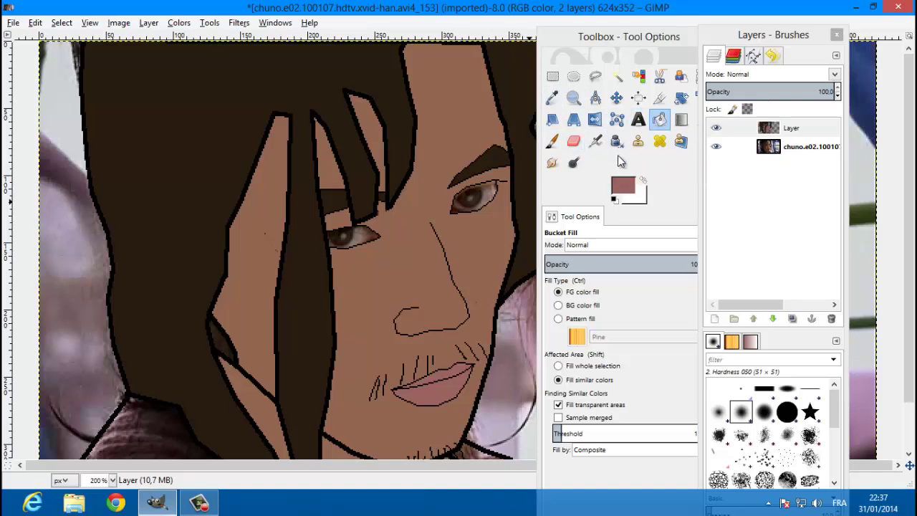
# Switch to the Pencil with a black foreground colour at size 1.
pyautogui.click(602, 36)
pyautogui.moveTo(602, 36); pyautogui.dragTo(526, 28)
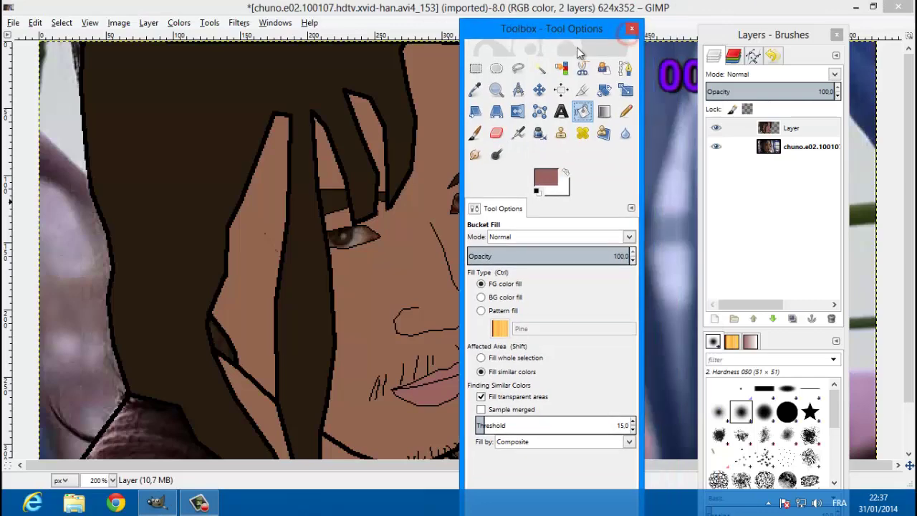
pyautogui.click(622, 100)
pyautogui.moveTo(600, 28)
pyautogui.mouseDown()
pyautogui.moveTo(646, 25)
pyautogui.moveTo(667, 40)
pyautogui.mouseUp()
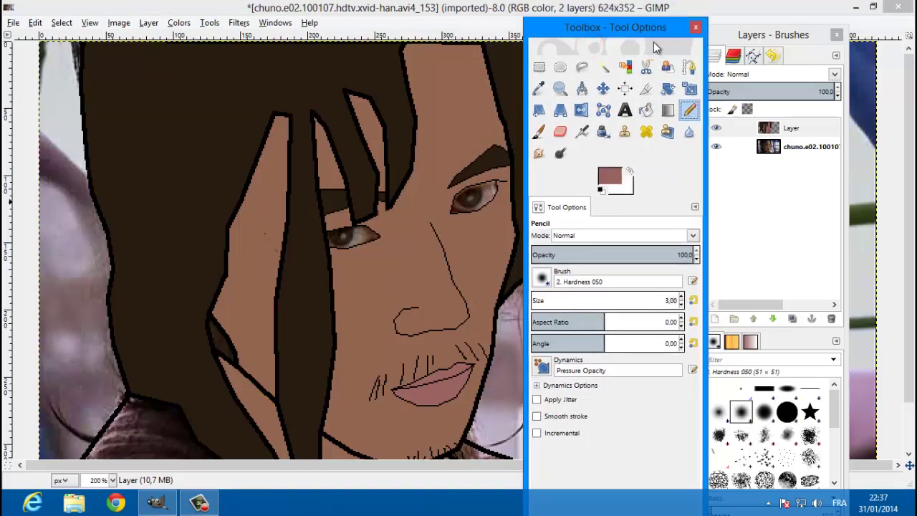
pyautogui.click(610, 182)
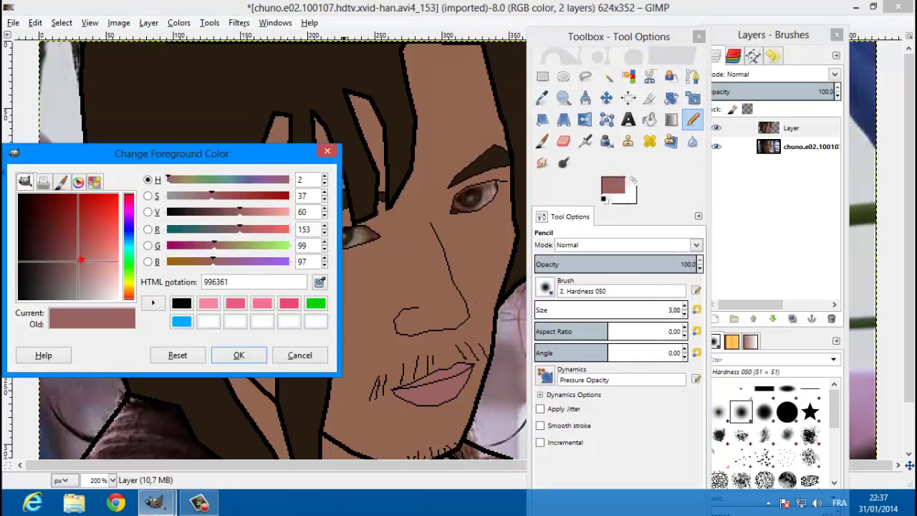
pyautogui.click(182, 303)
pyautogui.click(238, 354)
pyautogui.moveTo(595, 316); pyautogui.dragTo(563, 319)
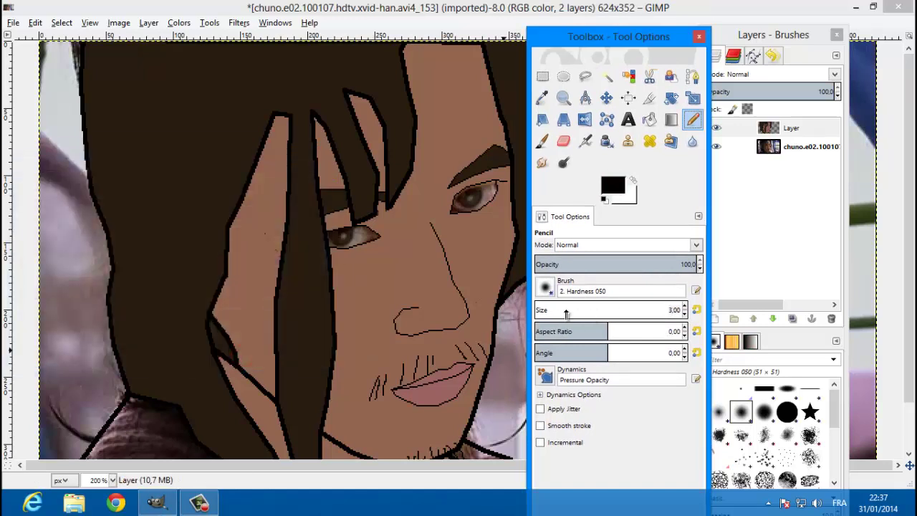
pyautogui.click(458, 193)
# Draw straight black lines along the eyes, the upper eyelid and the eye corner.
pyautogui.press('shift')
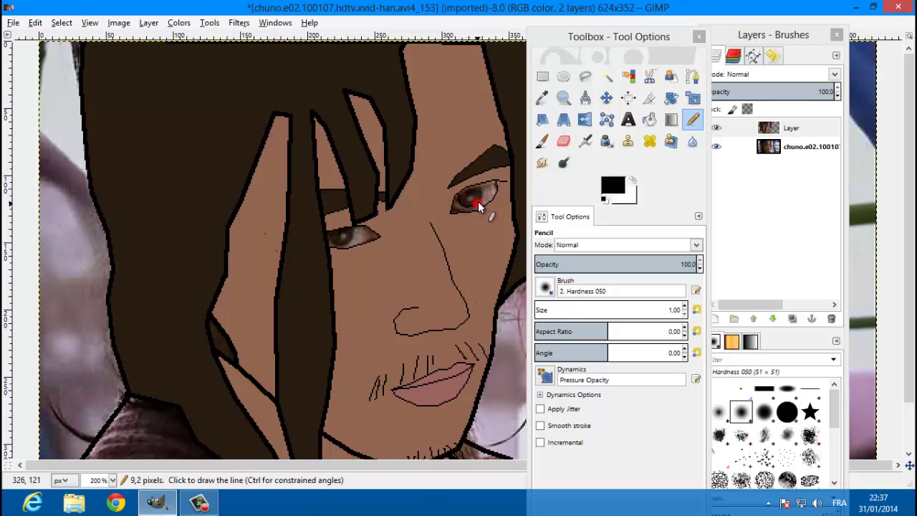
pyautogui.keyDown('shift'); pyautogui.click(478, 184); pyautogui.keyUp('shift')
pyautogui.keyDown('shift'); pyautogui.click(474, 183); pyautogui.keyUp('shift')
pyautogui.press('shift')
pyautogui.keyDown('shift'); pyautogui.click(351, 236); pyautogui.keyUp('shift')
pyautogui.keyDown('shift'); pyautogui.click(350, 224); pyautogui.keyUp('shift')
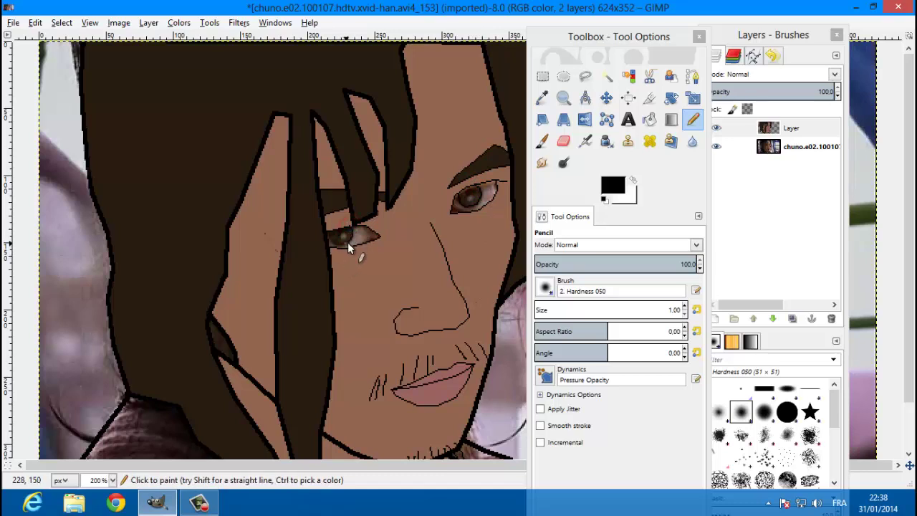
pyautogui.press('shift')
pyautogui.press('ctrl')
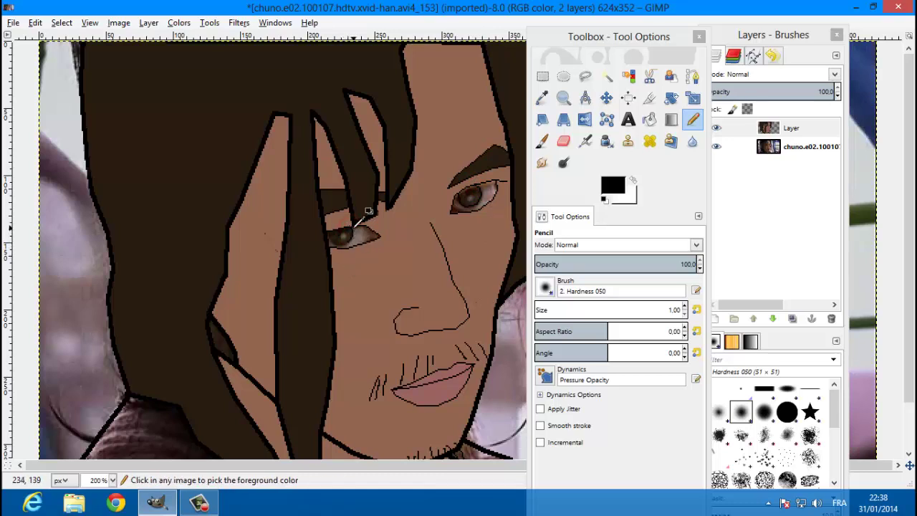
pyautogui.press('shift')
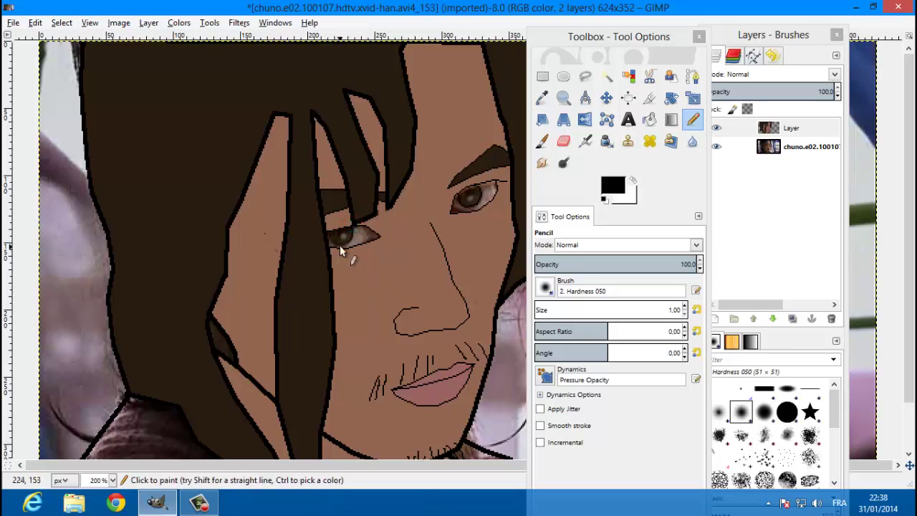
pyautogui.press('shift')
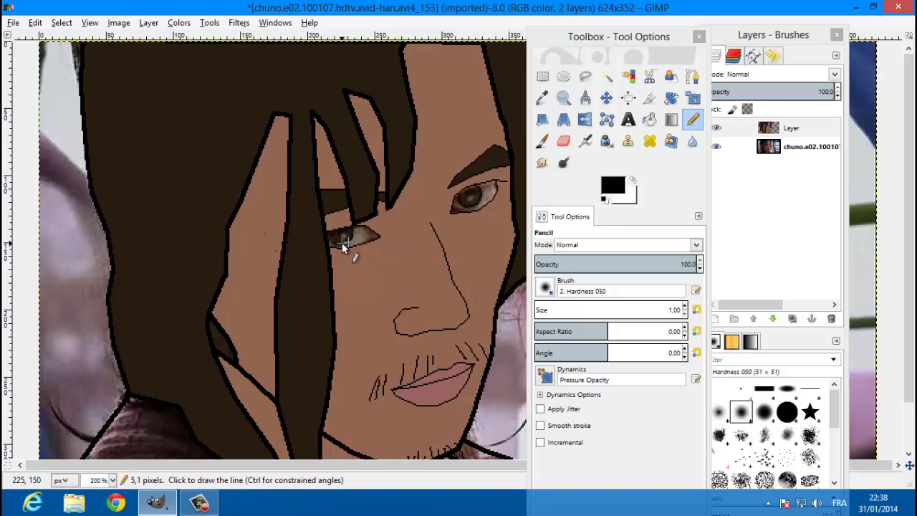
pyautogui.keyDown('shift'); pyautogui.click(333, 243); pyautogui.keyUp('shift')
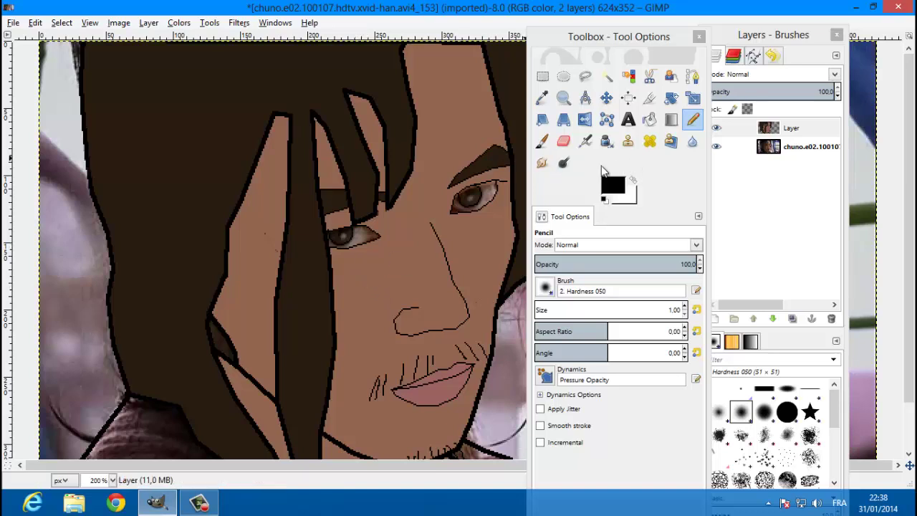
# Sample the skin brown from the face and touch up the skin with it.
pyautogui.click(543, 99)
pyautogui.click(416, 235)
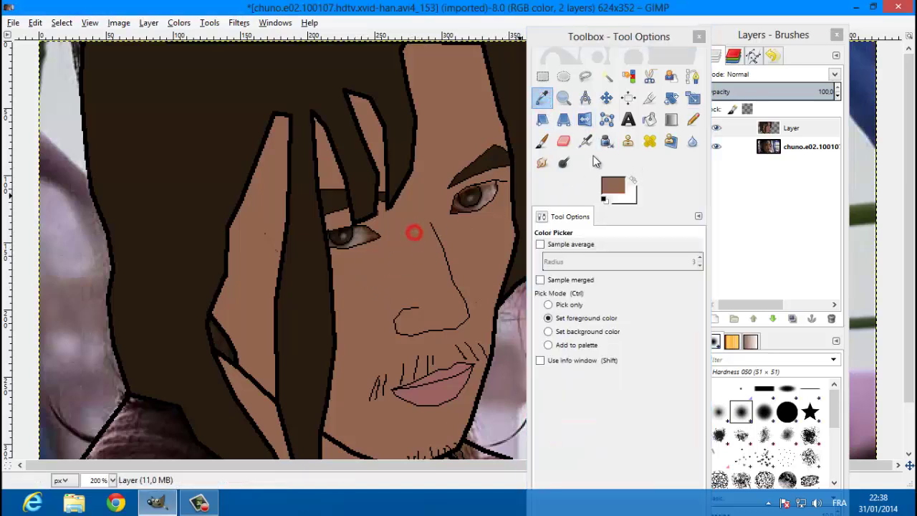
pyautogui.click(693, 119)
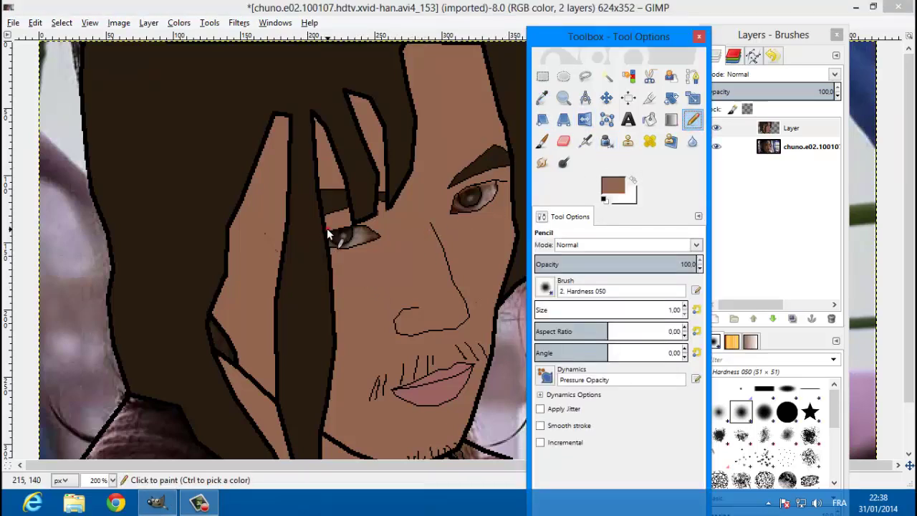
pyautogui.click(341, 263)
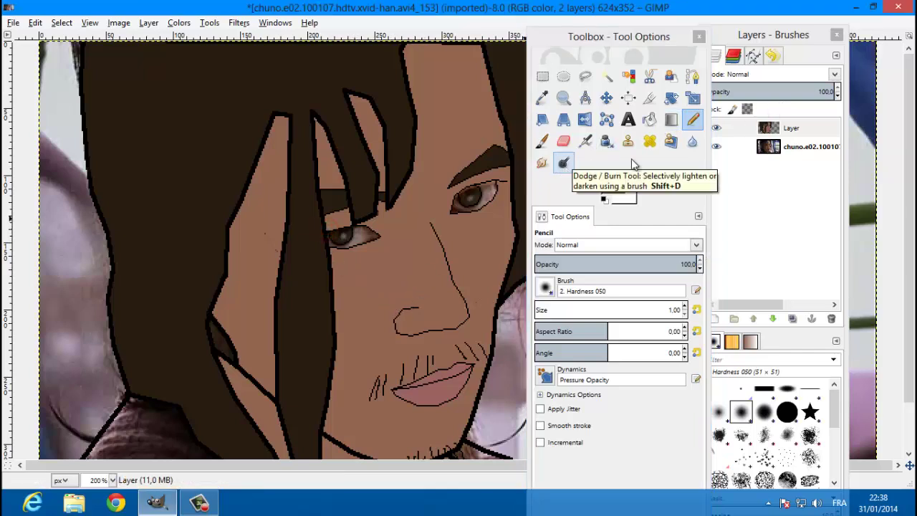
# Set the pencil to black at size 3, with brush jitter left off.
pyautogui.click(613, 187)
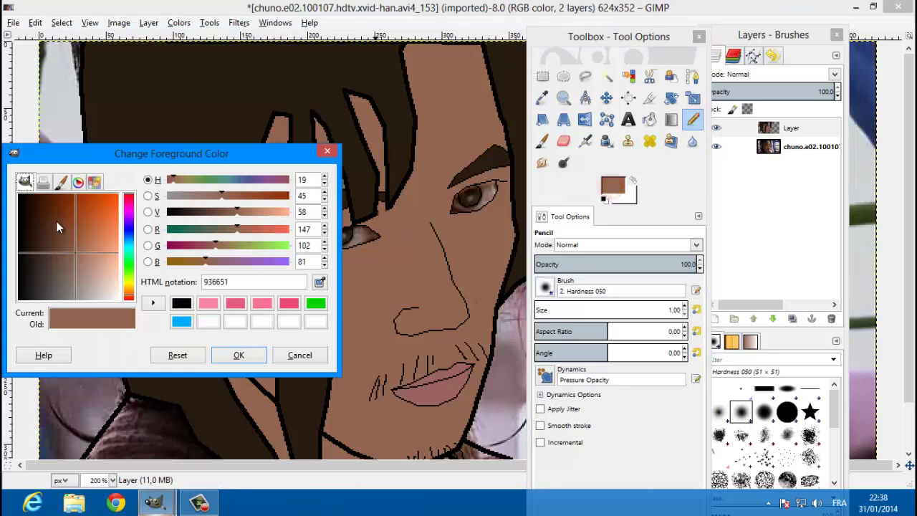
pyautogui.click(20, 237)
pyautogui.click(239, 354)
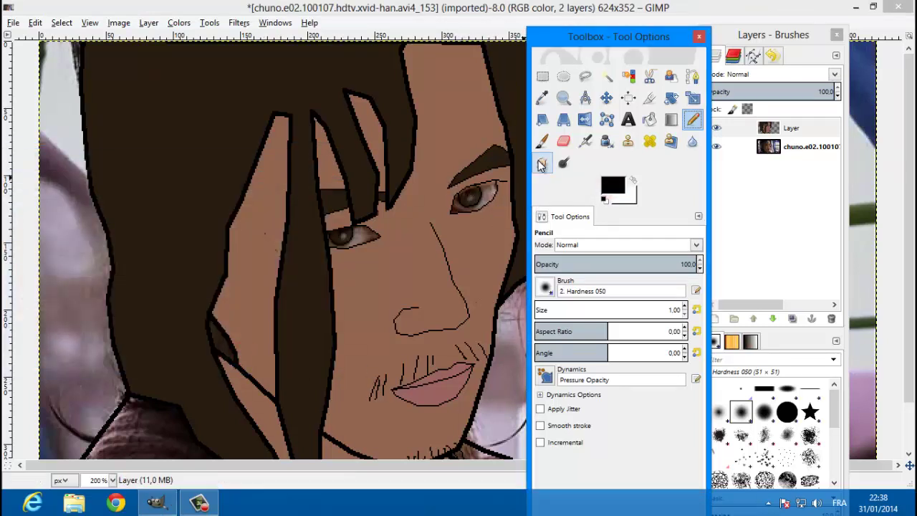
pyautogui.doubleClick(673, 309)
pyautogui.write('3')
pyautogui.click(640, 410)
pyautogui.click(550, 410)
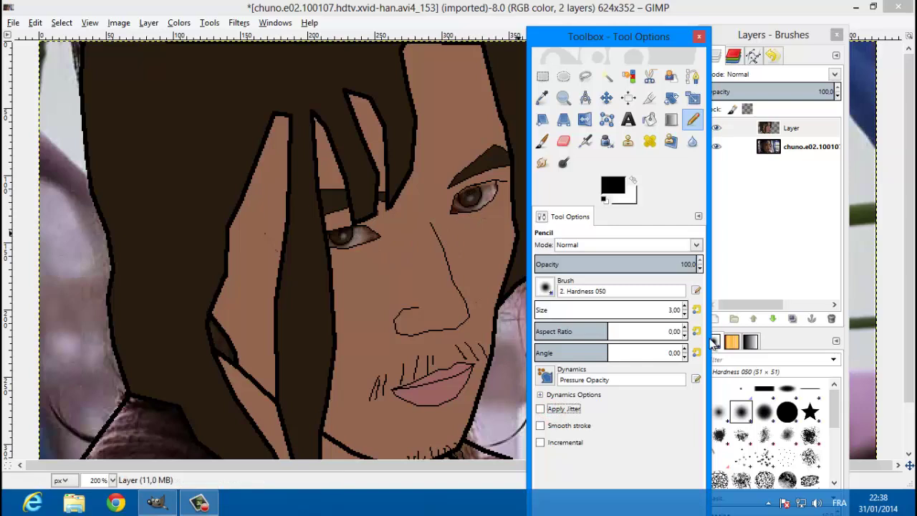
# Paint over the irises in black and undo the stray dot on the left eye.
pyautogui.moveTo(470, 190); pyautogui.dragTo(467, 200)
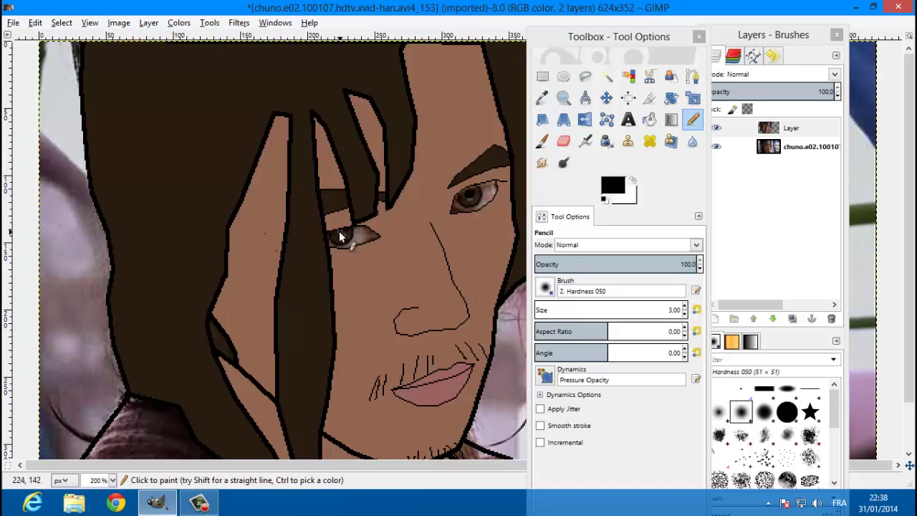
pyautogui.moveTo(341, 234); pyautogui.dragTo(341, 231)
pyautogui.click(344, 233)
pyautogui.hotkey('ctrl', 'z')
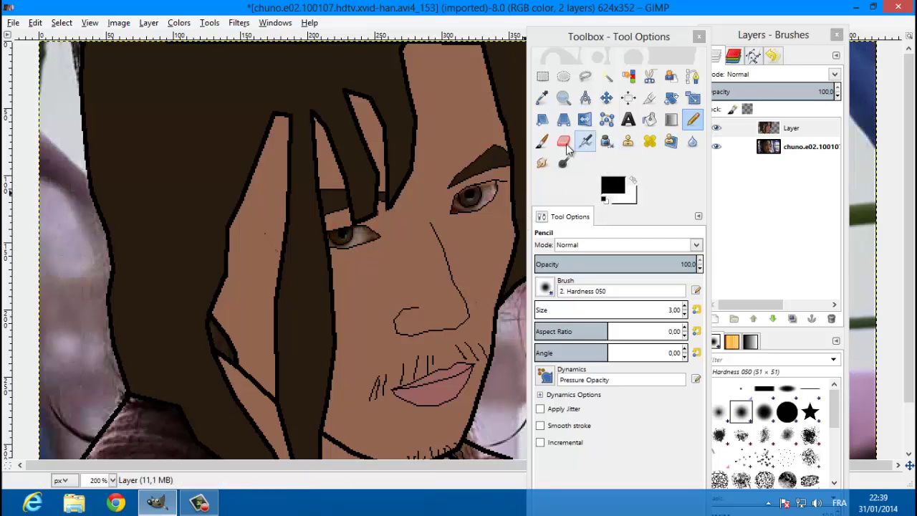
# Sample dark brown from the photo and bucket-fill the left eye's corner on the drawing layer.
pyautogui.click(541, 99)
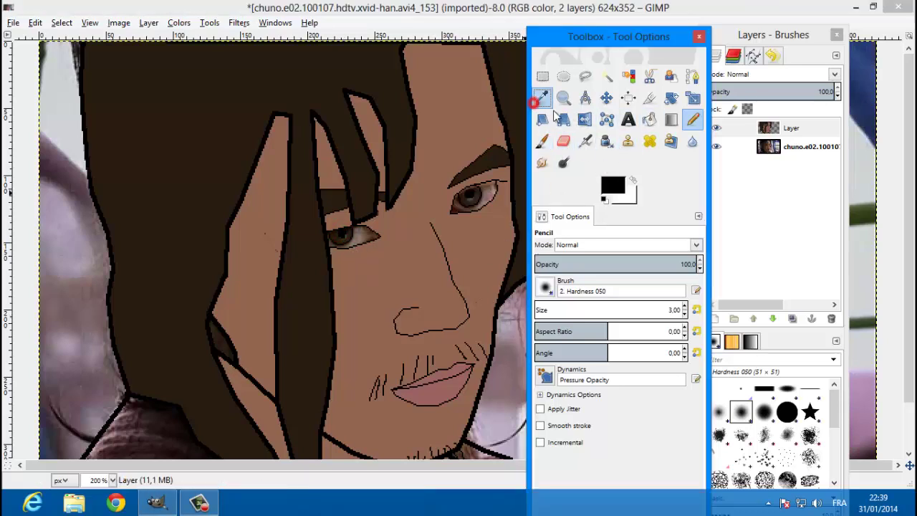
pyautogui.click(817, 146)
pyautogui.click(471, 202)
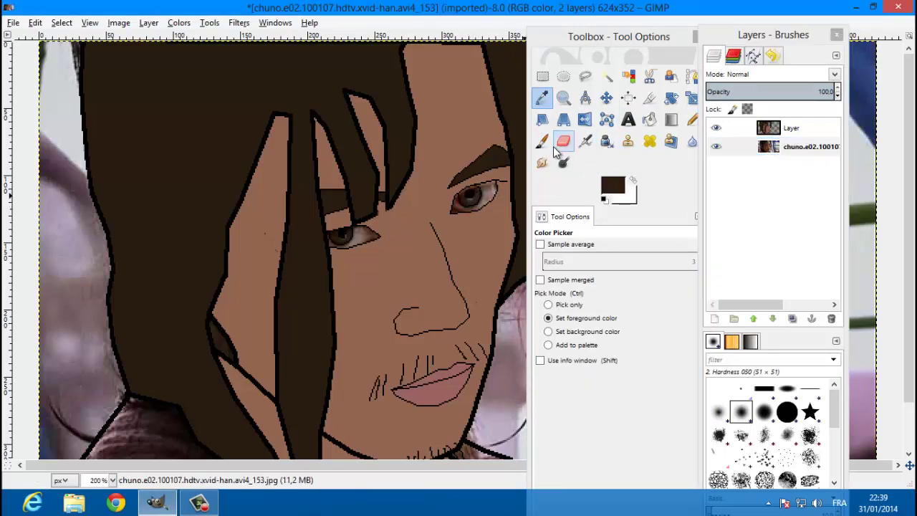
pyautogui.click(650, 119)
pyautogui.click(781, 127)
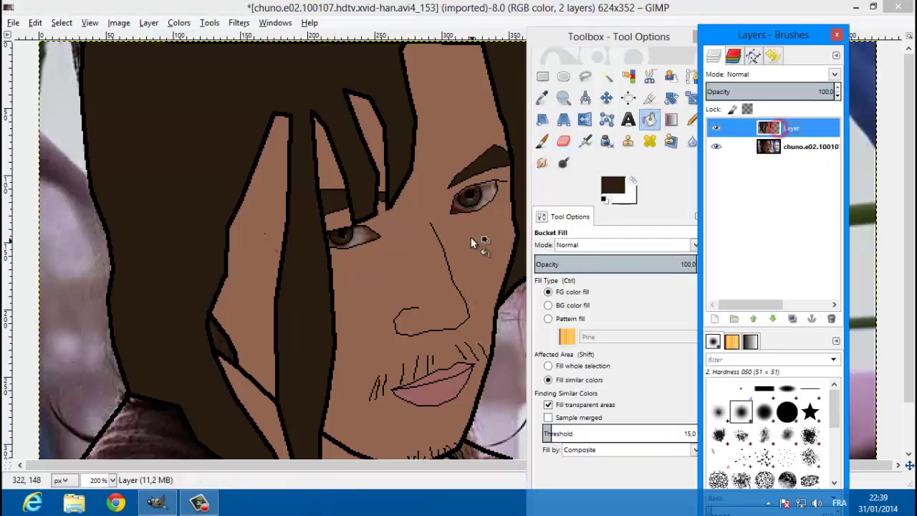
pyautogui.click(473, 204)
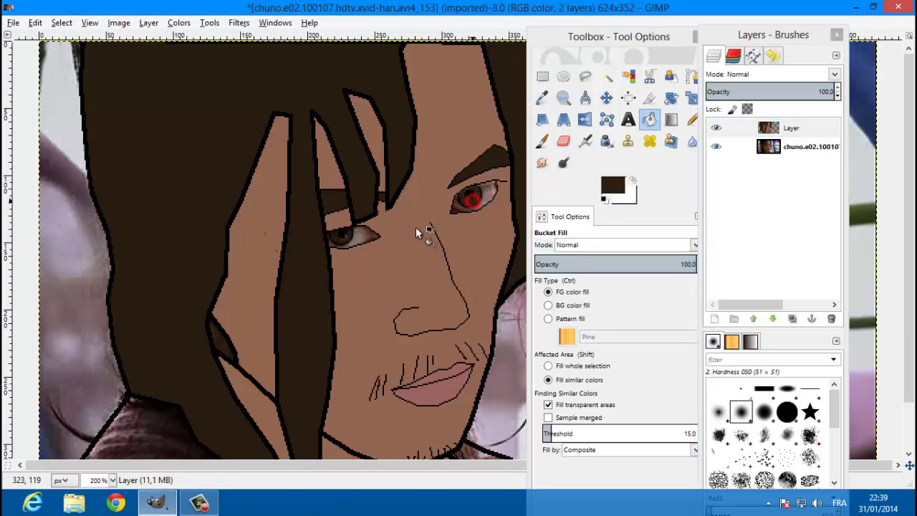
pyautogui.click(347, 235)
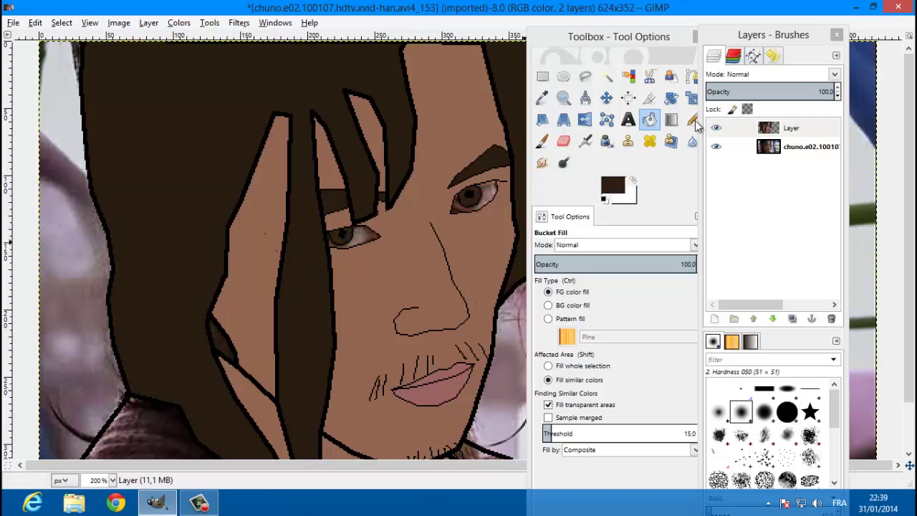
# Dab the left eye's pupil black with the pencil.
pyautogui.click(693, 120)
pyautogui.click(612, 185)
pyautogui.click(181, 303)
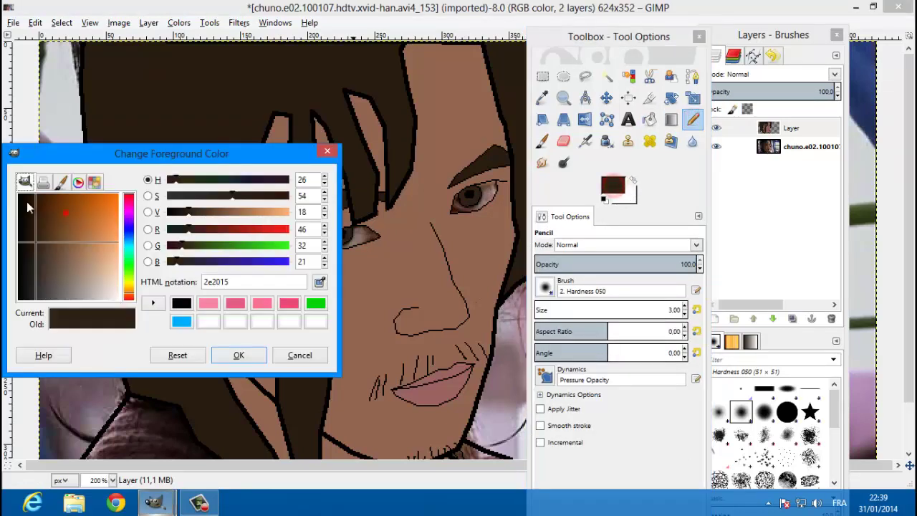
pyautogui.click(239, 355)
pyautogui.click(337, 233)
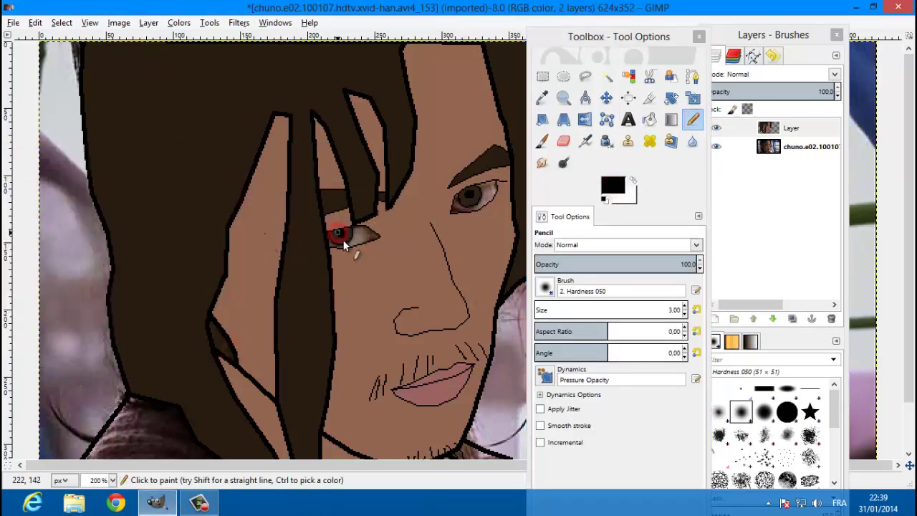
pyautogui.click(339, 230)
pyautogui.click(337, 235)
pyautogui.click(340, 237)
# Set the foreground colour to pale pink d0b3b3 and switch to Bucket Fill.
pyautogui.click(610, 192)
pyautogui.click(113, 292)
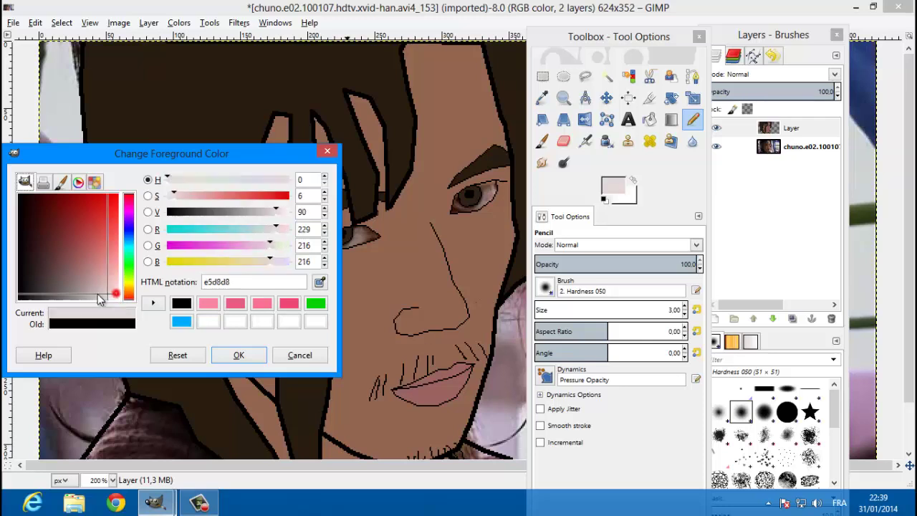
pyautogui.moveTo(100, 301)
pyautogui.mouseDown()
pyautogui.moveTo(111, 293)
pyautogui.moveTo(99, 286)
pyautogui.mouseUp()
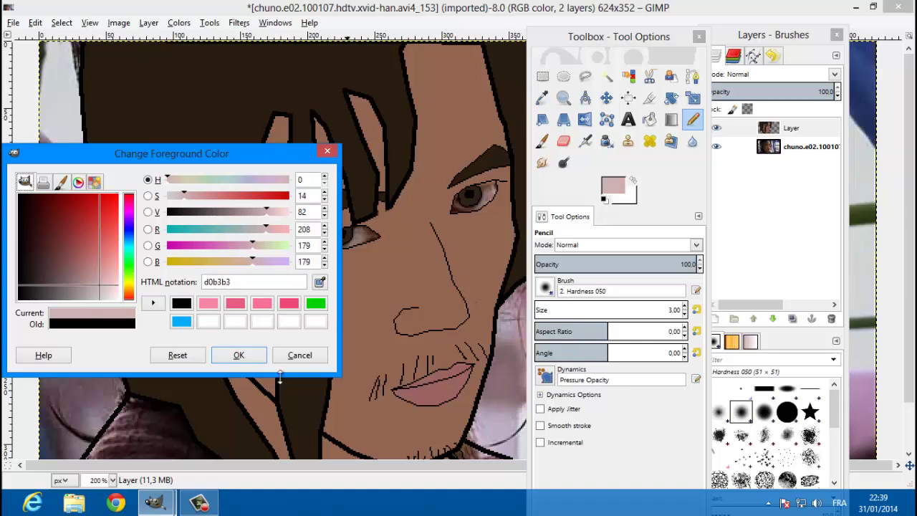
pyautogui.click(238, 355)
pyautogui.click(649, 120)
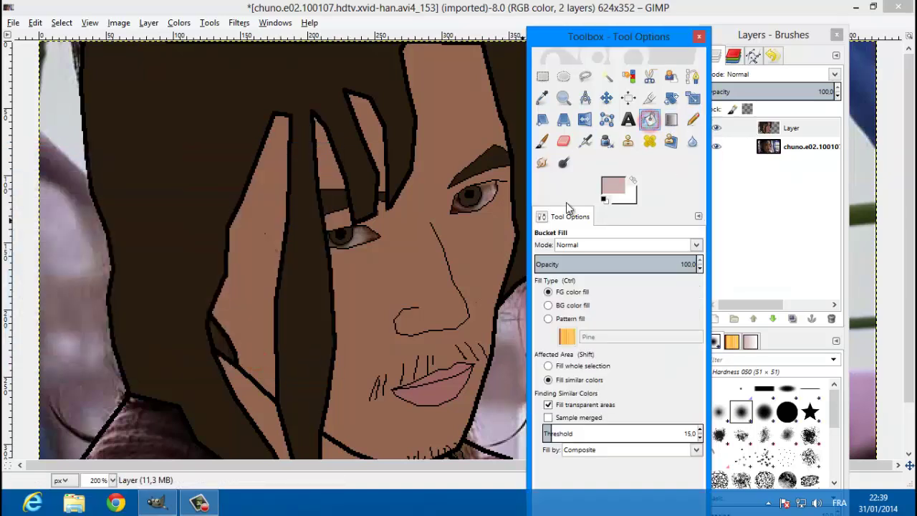
# Fill both eye whites with the pale pink.
pyautogui.click(495, 194)
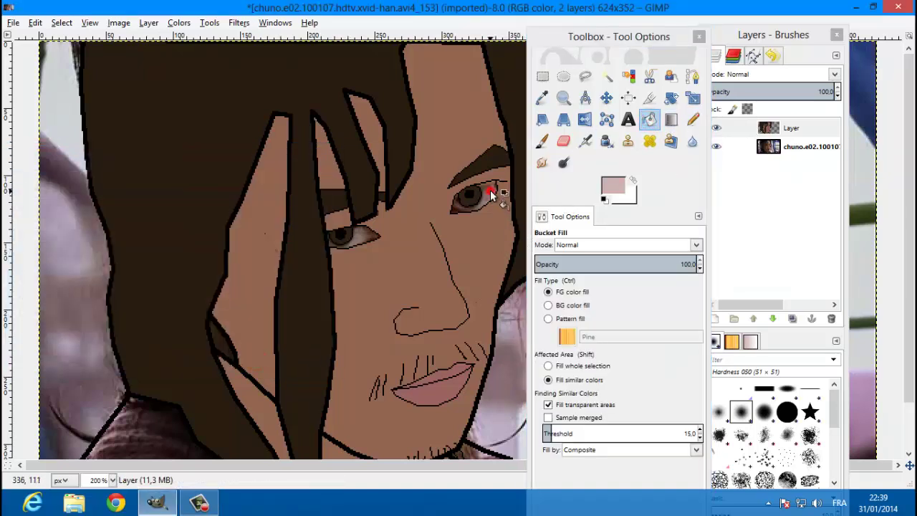
pyautogui.click(361, 235)
pyautogui.scroll(-2, 433, 330)
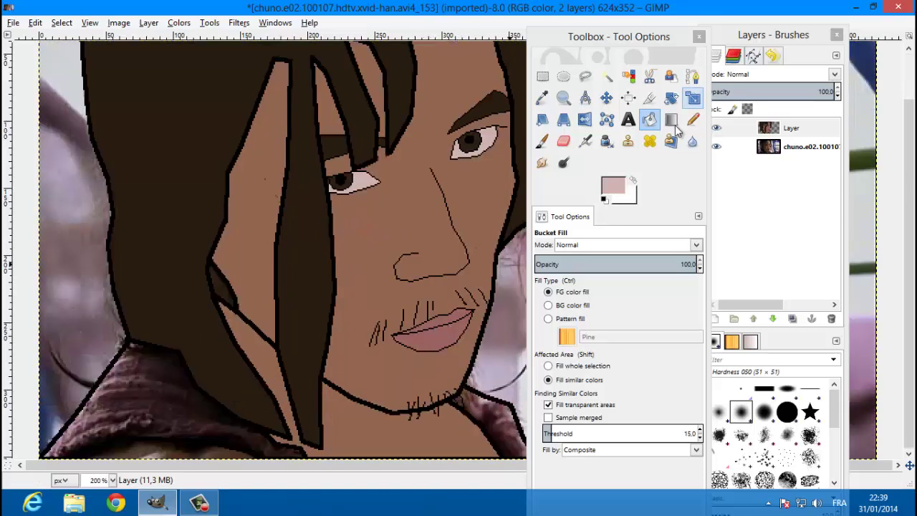
# Sample a near-black from the clothing on the photo layer as the foreground colour.
pyautogui.click(542, 141)
pyautogui.click(542, 98)
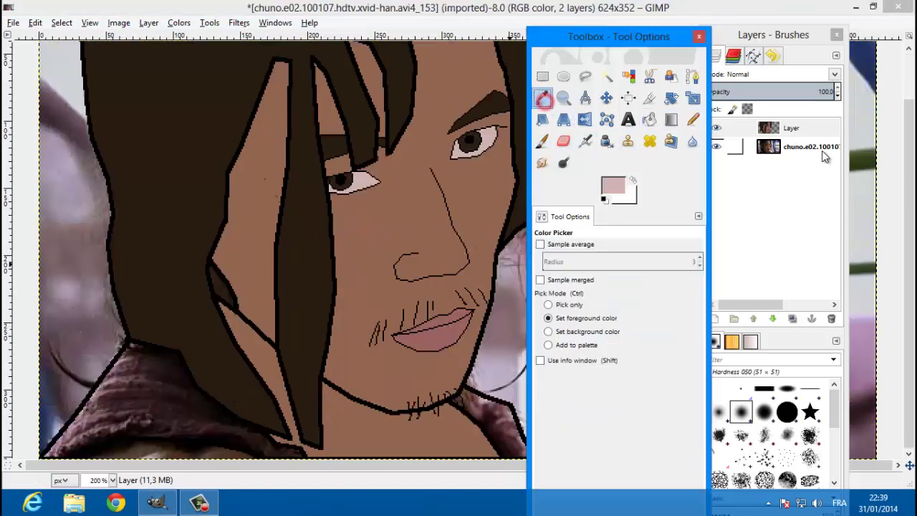
pyautogui.click(809, 148)
pyautogui.click(142, 420)
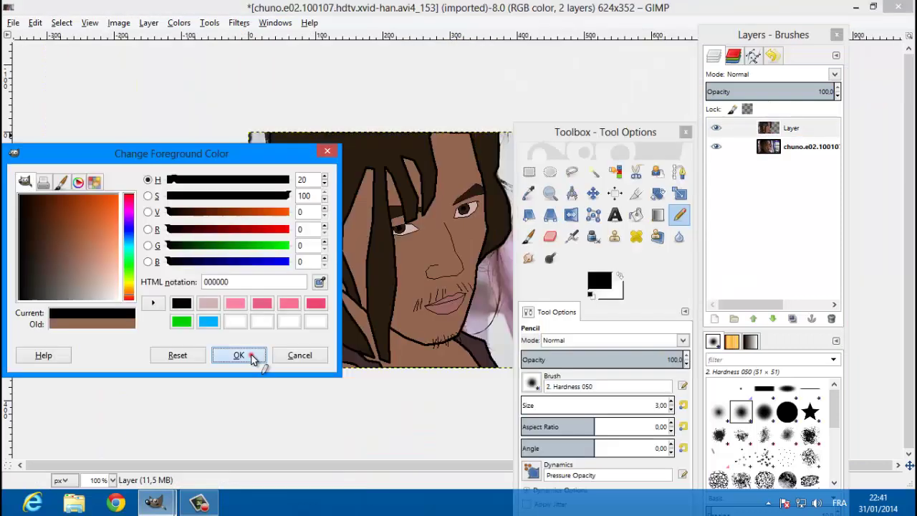
pyautogui.click(241, 352)
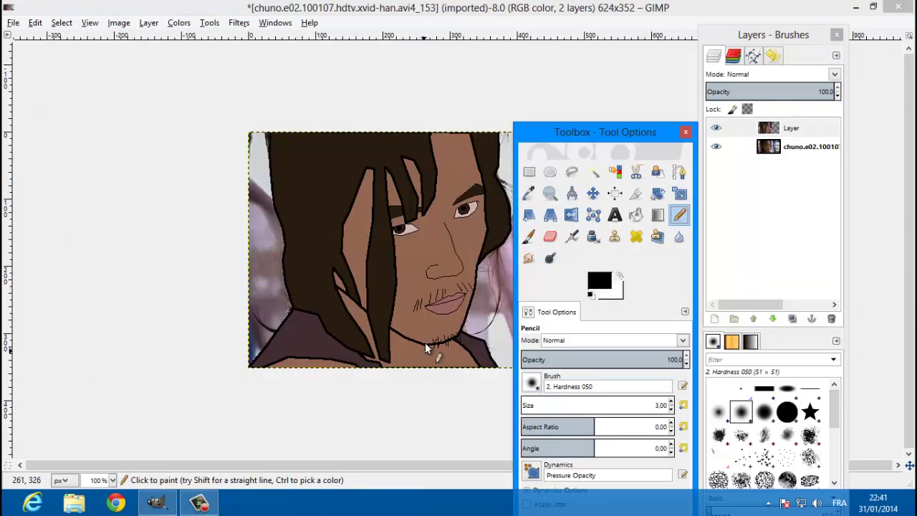
# Draw two connected straight black line segments near the chin.
pyautogui.click(425, 346)
pyautogui.keyDown('shift'); pyautogui.click(429, 360); pyautogui.keyUp('shift')
pyautogui.keyDown('shift'); pyautogui.click(435, 368); pyautogui.keyUp('shift')
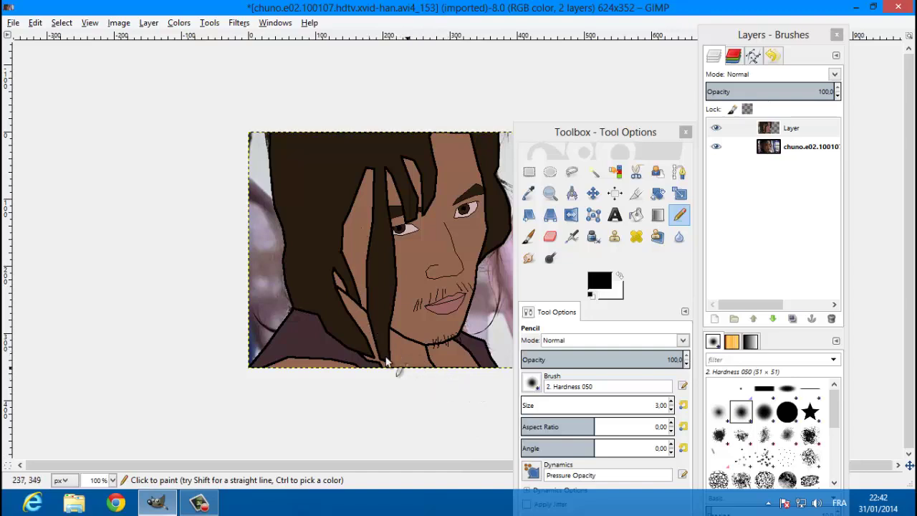
pyautogui.moveTo(605, 143); pyautogui.dragTo(711, 105)
# Hide the bottom photo layer so the drawing shows over transparency.
pyautogui.click(715, 147)
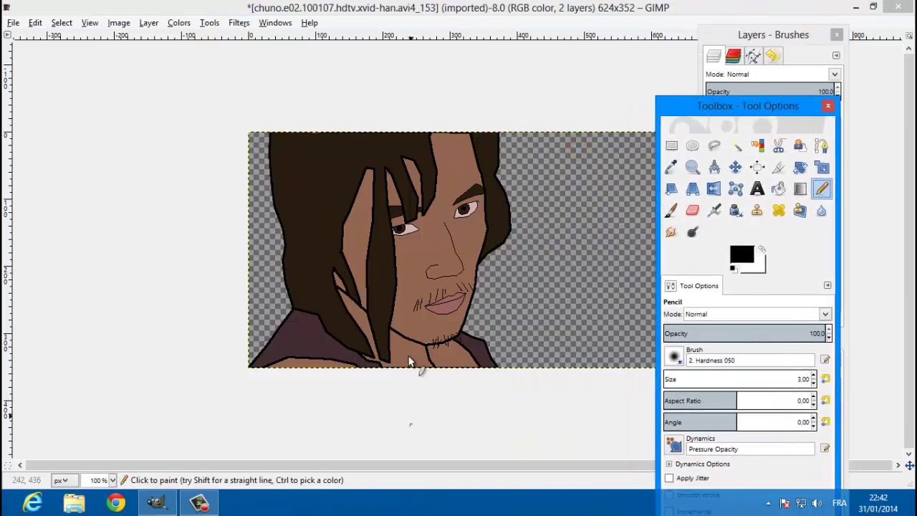